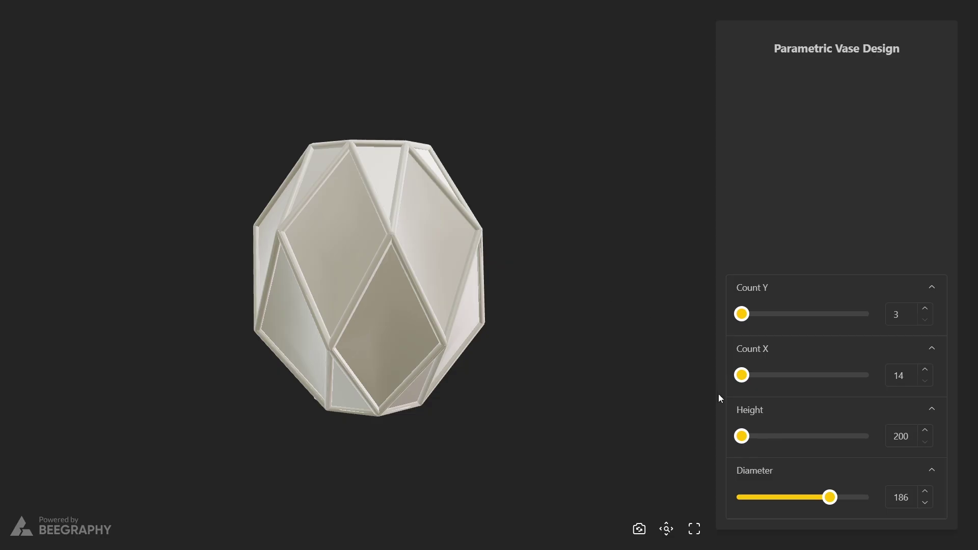
Step: Raise the vase Height slider to 239, then to its maximum of 300
{"action": "left_click", "coordinate": [790, 439]}
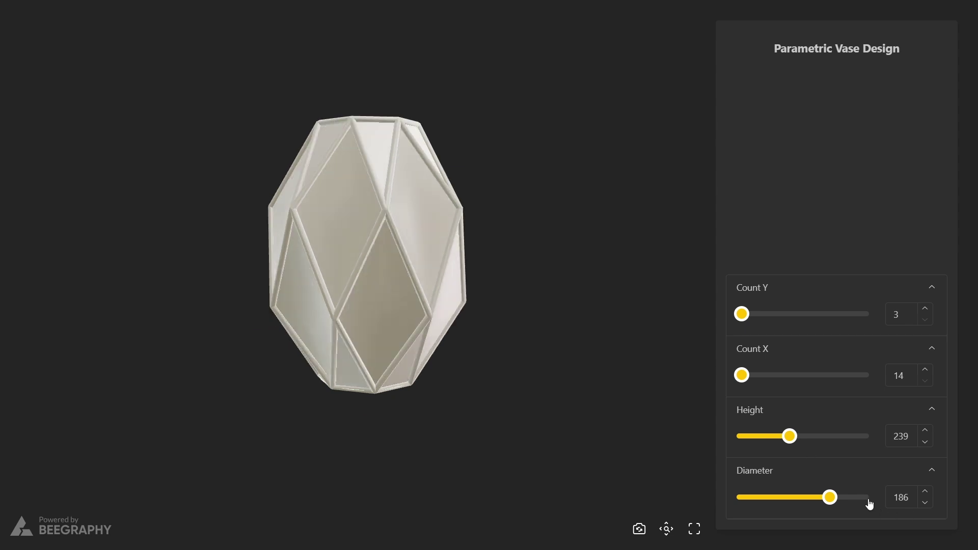
{"action": "left_click", "coordinate": [866, 437]}
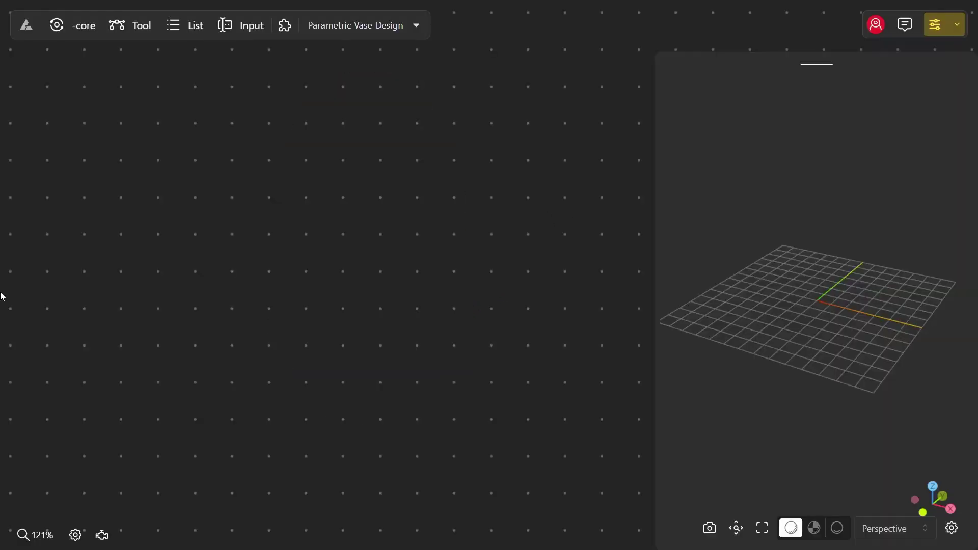
Step: Add a radius-10 Circle node from the node search and place it further right
{"action": "double_click", "coordinate": [285, 208]}
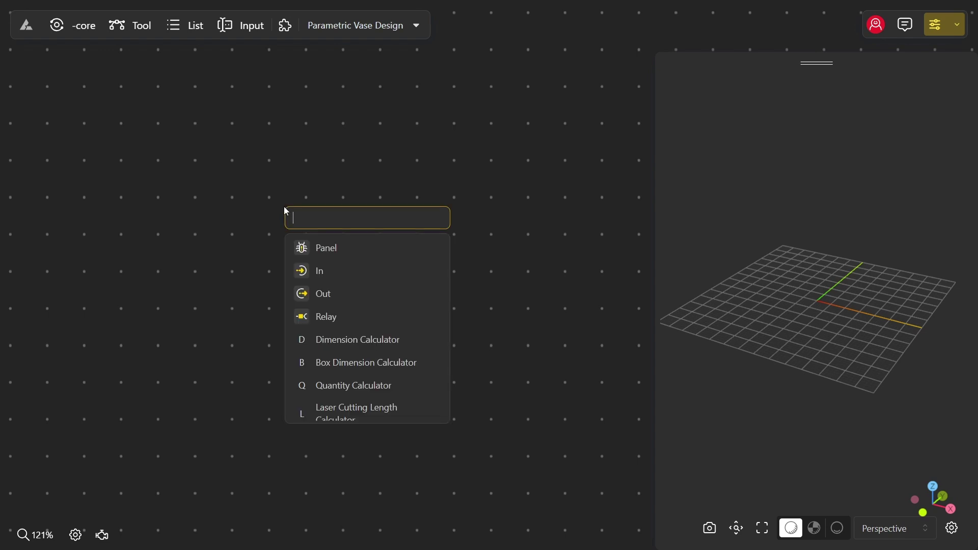
{"action": "type", "text": "circle"}
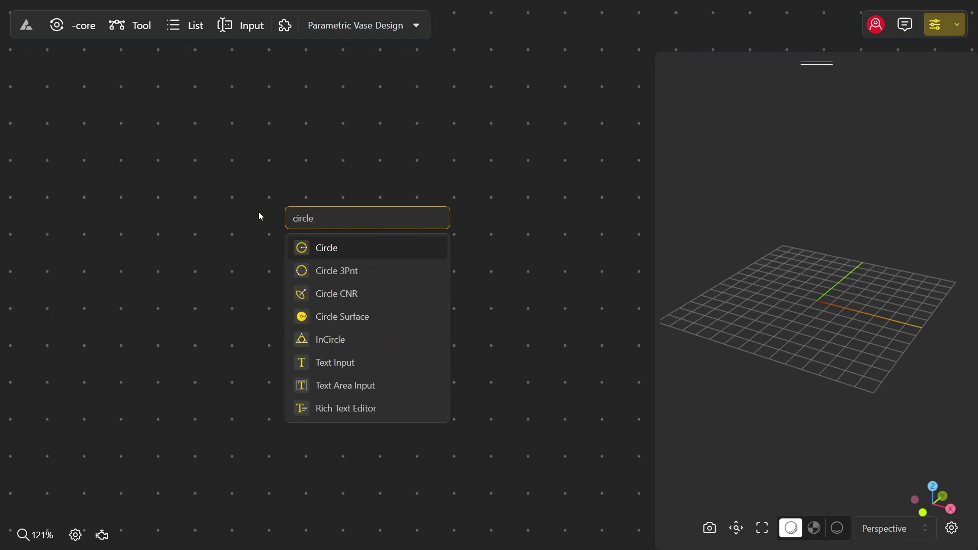
{"action": "left_click", "coordinate": [317, 248]}
{"action": "scroll", "coordinate": [358, 234], "scroll_direction": "down", "scroll_amount": 2}
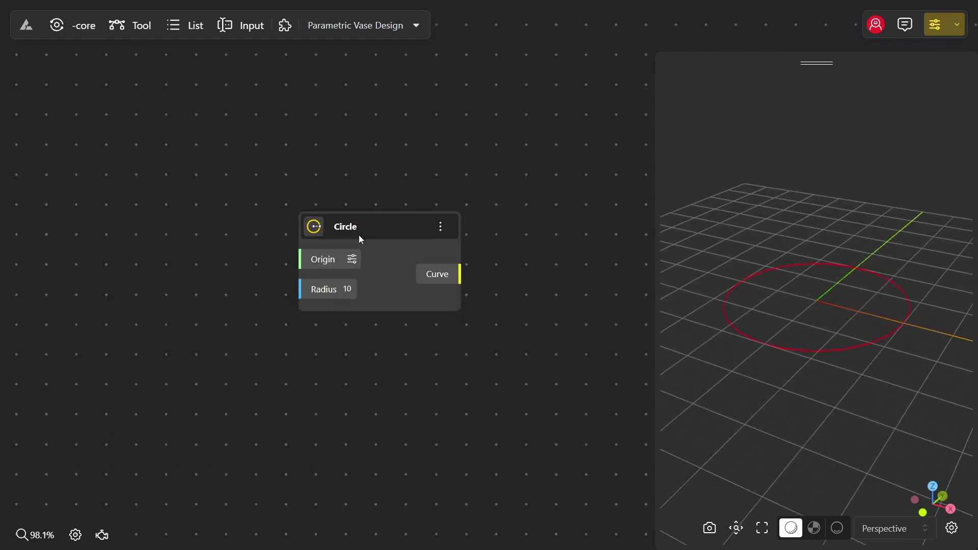
{"action": "mouse_move", "coordinate": [369, 244]}
{"action": "left_mouse_down"}
{"action": "mouse_move", "coordinate": [451, 232]}
{"action": "mouse_move", "coordinate": [472, 217]}
{"action": "left_mouse_up"}
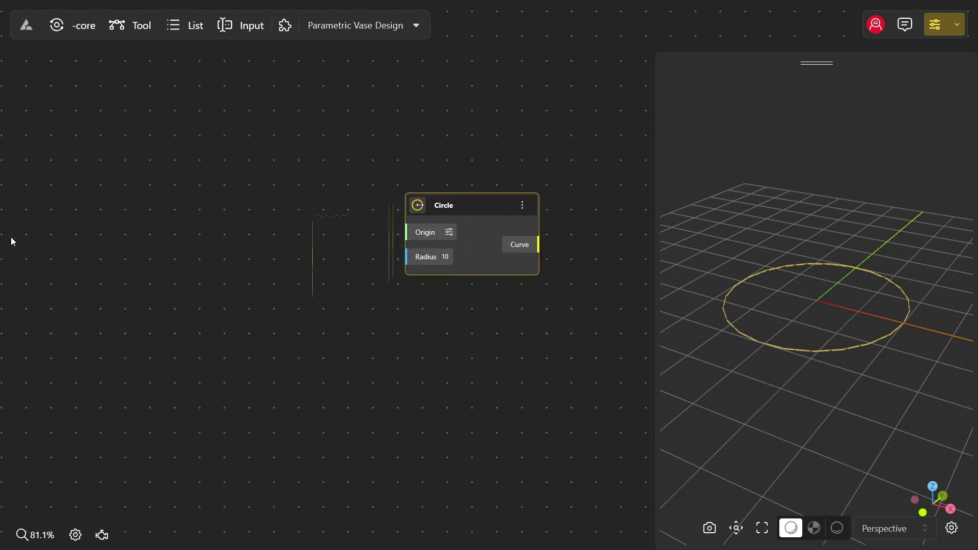
Step: Add a Range Input node set to 150 and rename it Diameter
{"action": "double_click", "coordinate": [45, 208]}
{"action": "type", "text": "15"}
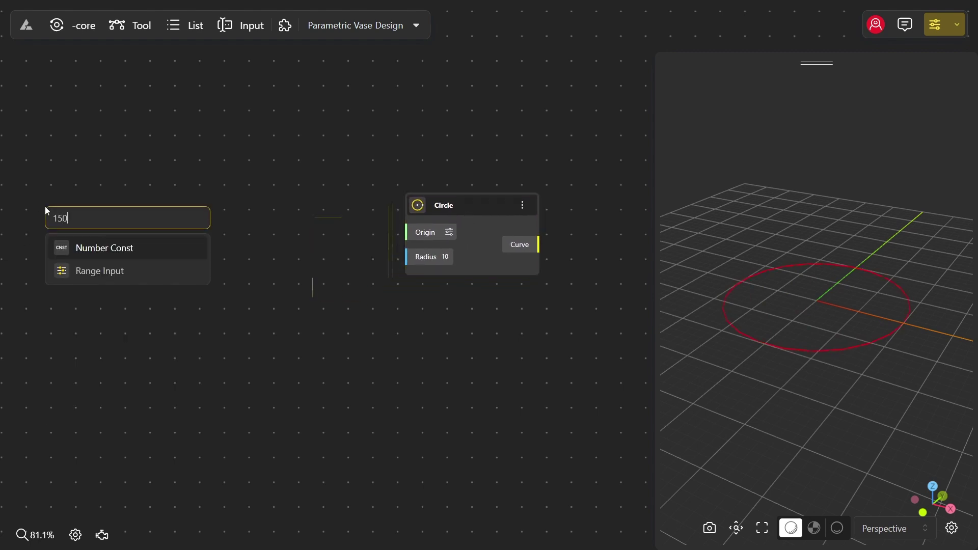
{"action": "type", "text": "0"}
{"action": "left_click", "coordinate": [108, 275]}
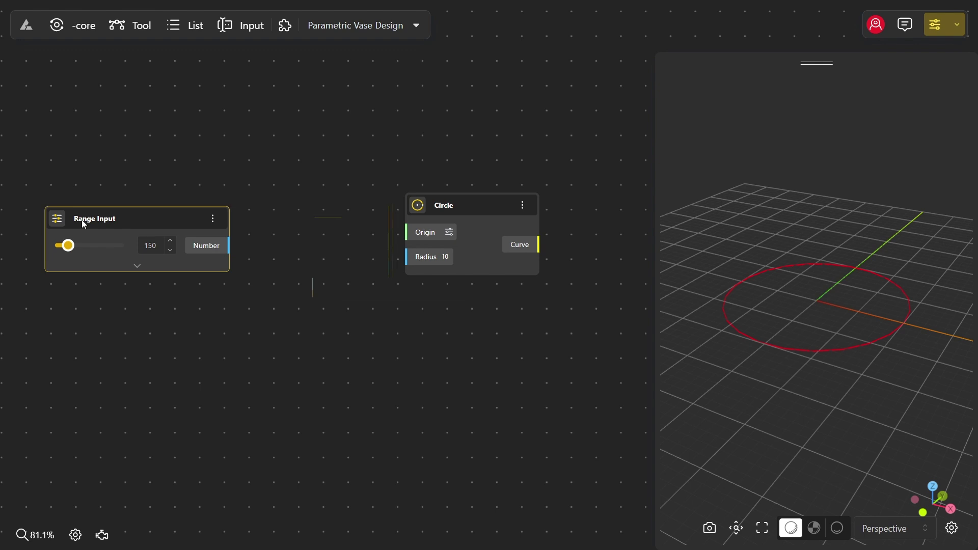
{"action": "double_click", "coordinate": [84, 224]}
{"action": "type", "text": "Diameter"}
{"action": "left_click", "coordinate": [137, 266]}
Step: Limit the Diameter slider's range to a minimum of 150 and maximum of 200
{"action": "left_click", "coordinate": [137, 278]}
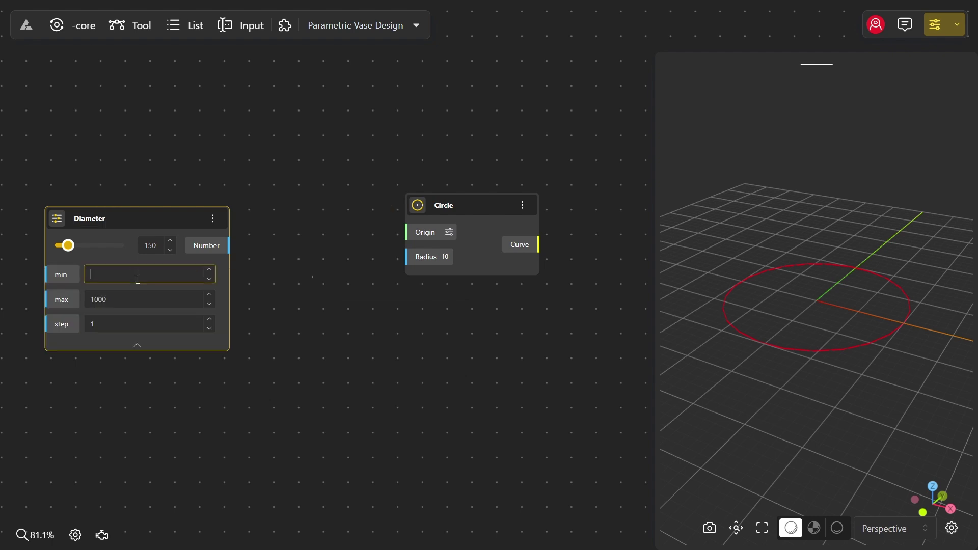
{"action": "type", "text": "150"}
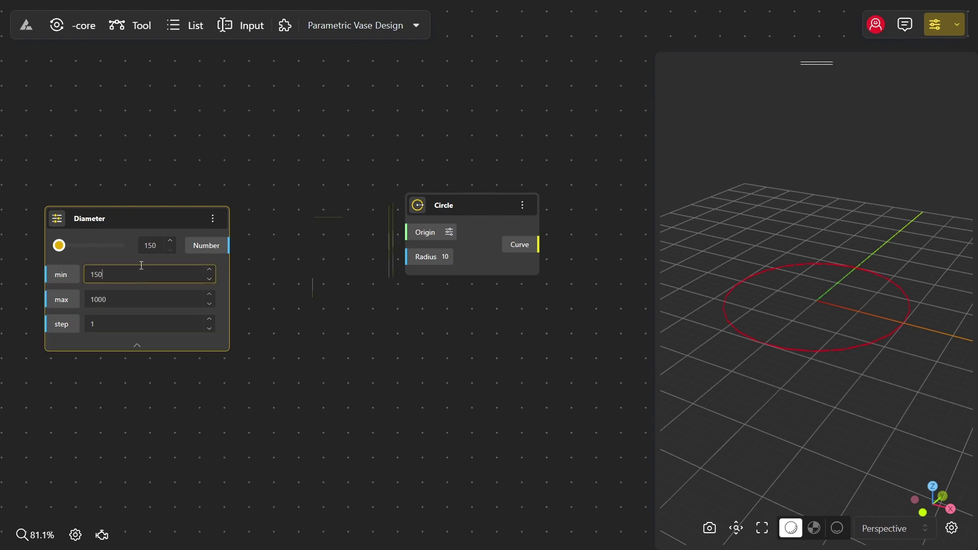
{"action": "left_click", "coordinate": [142, 301]}
{"action": "type", "text": "200"}
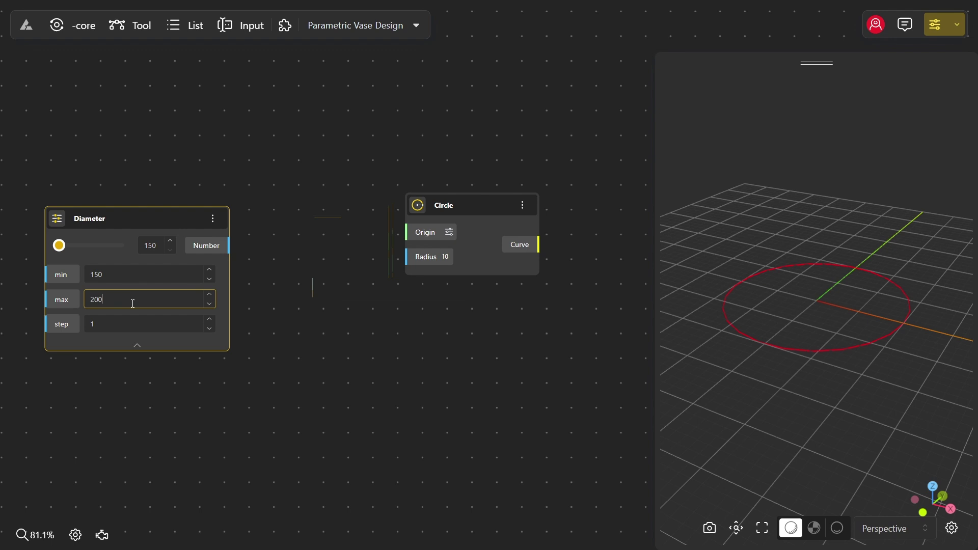
{"action": "left_click", "coordinate": [135, 344]}
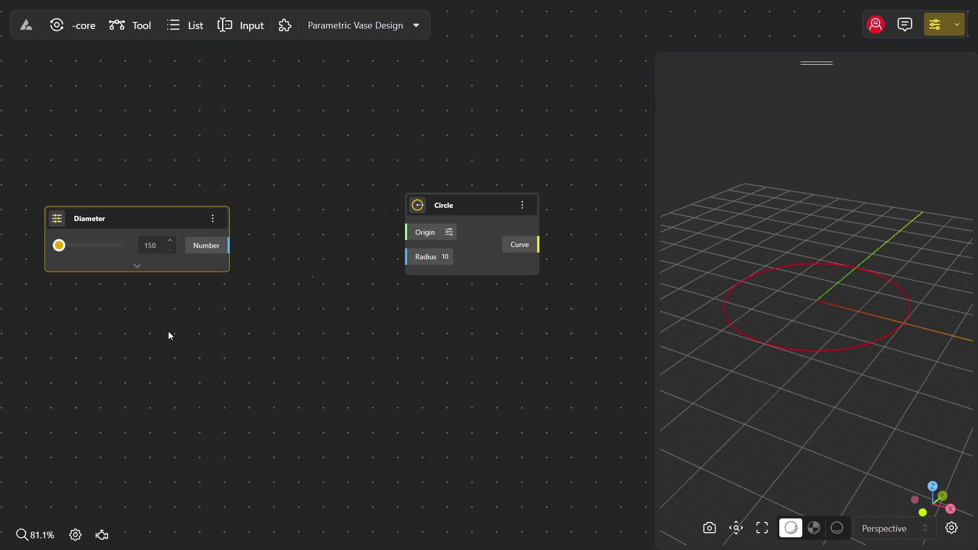
Step: Add a /2 Division taking Diameter as Dividend and feeding the Circle's Radius
{"action": "double_click", "coordinate": [262, 212]}
{"action": "type", "text": "/2"}
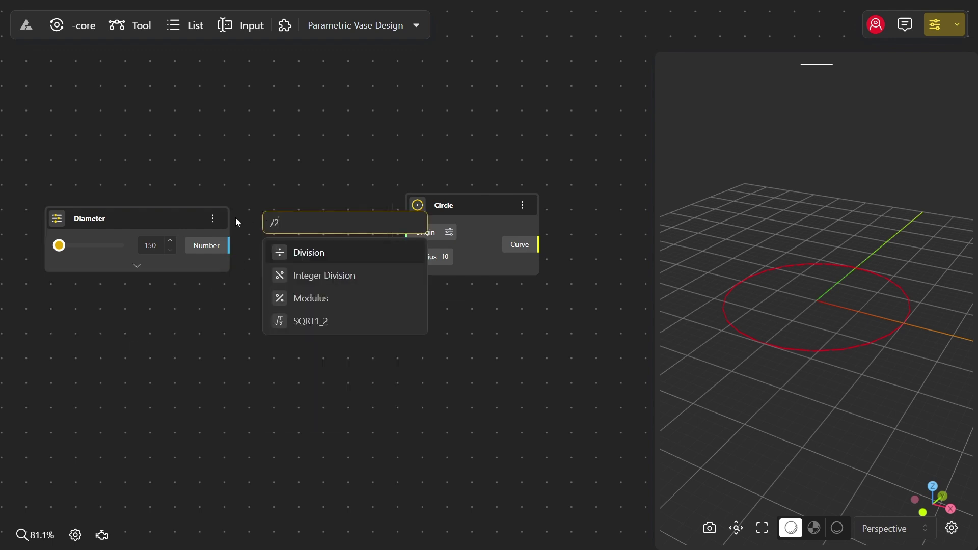
{"action": "left_click", "coordinate": [273, 250]}
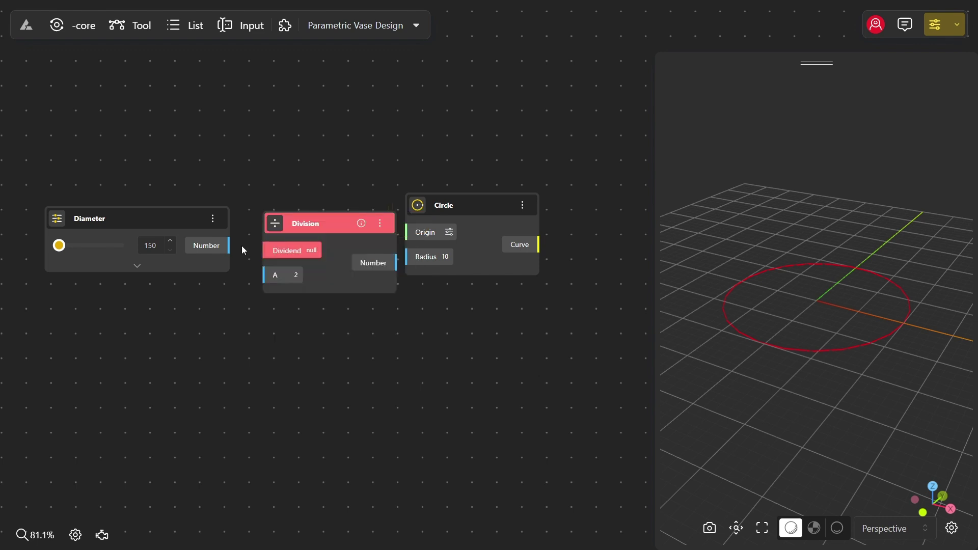
{"action": "left_click_drag", "start_coordinate": [228, 245], "coordinate": [262, 251]}
{"action": "left_click_drag", "start_coordinate": [493, 238], "coordinate": [527, 224]}
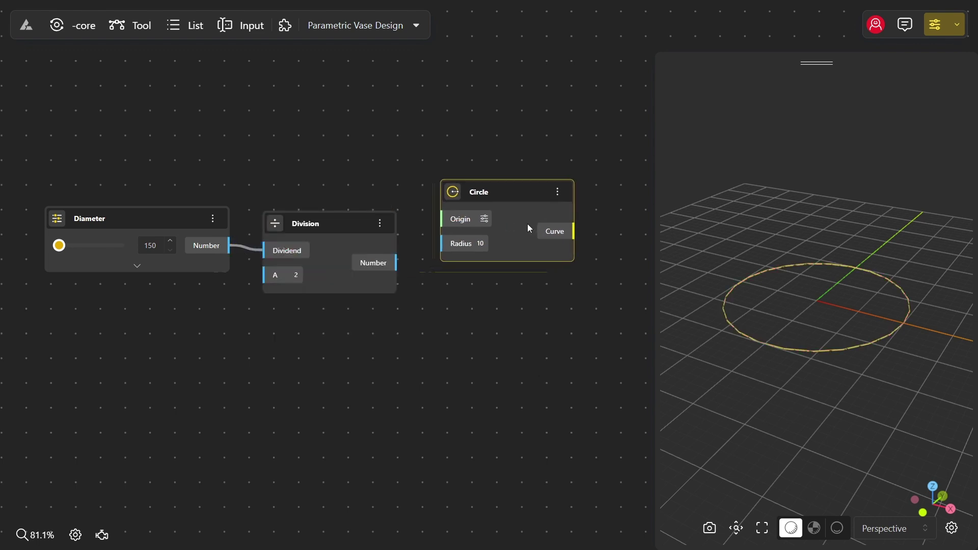
{"action": "left_click_drag", "start_coordinate": [398, 263], "coordinate": [461, 245]}
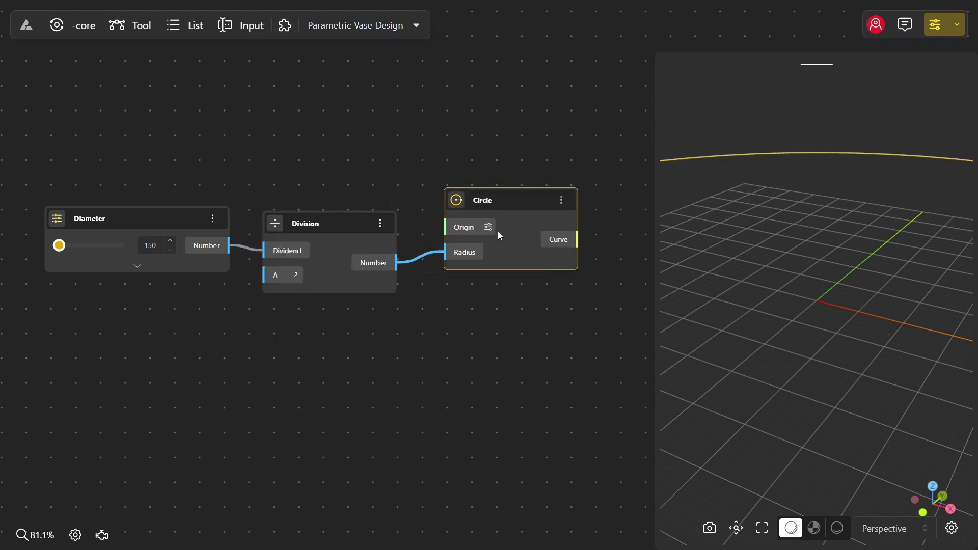
Step: Hide the Division node's preview and shift the graph left for space
{"action": "right_click", "coordinate": [355, 240]}
{"action": "left_click", "coordinate": [380, 255]}
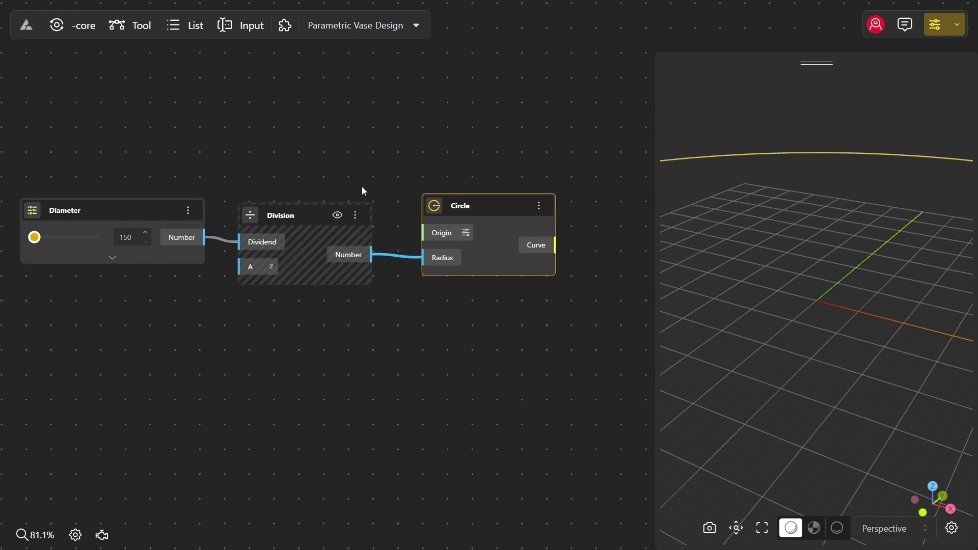
{"action": "scroll", "coordinate": [809, 249], "scroll_direction": "down", "scroll_amount": 5}
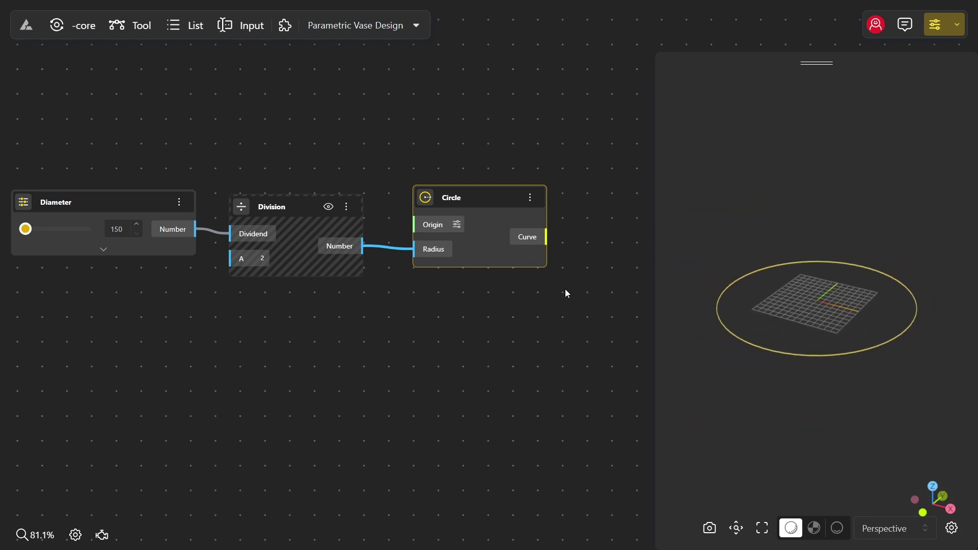
{"action": "left_click_drag", "start_coordinate": [562, 329], "coordinate": [416, 324]}
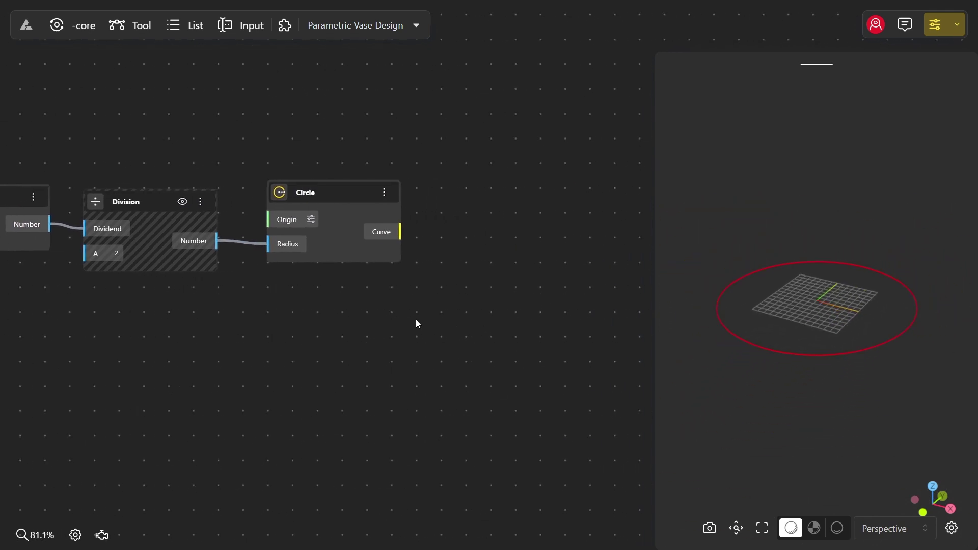
Step: Add a Move node with the Circle's Curve wired into its Geometry
{"action": "double_click", "coordinate": [474, 212]}
{"action": "type", "text": "move"}
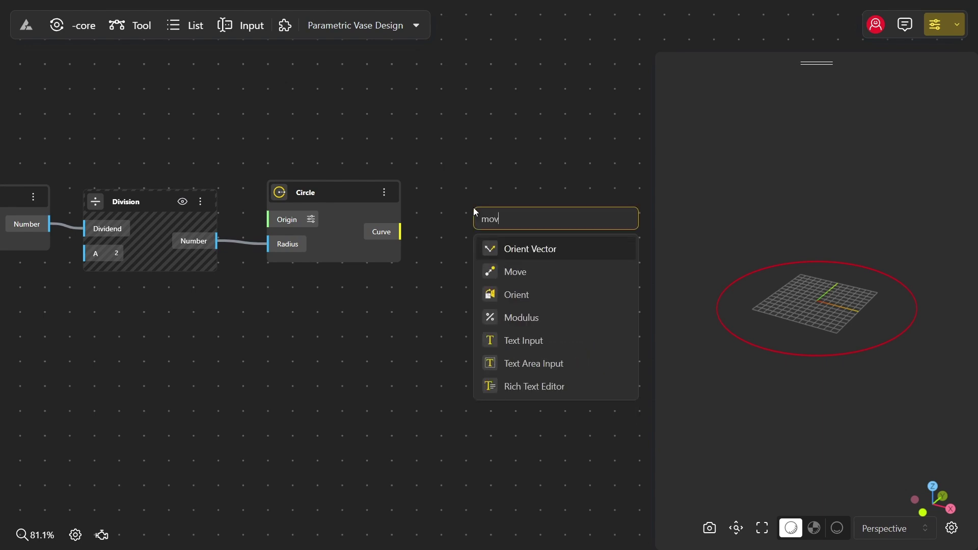
{"action": "left_click", "coordinate": [513, 272]}
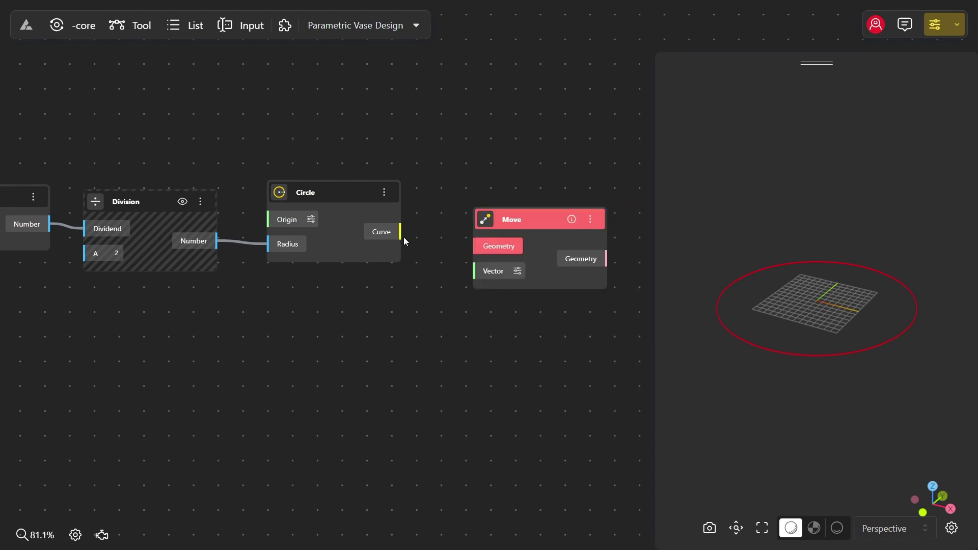
{"action": "left_click_drag", "start_coordinate": [401, 232], "coordinate": [534, 272]}
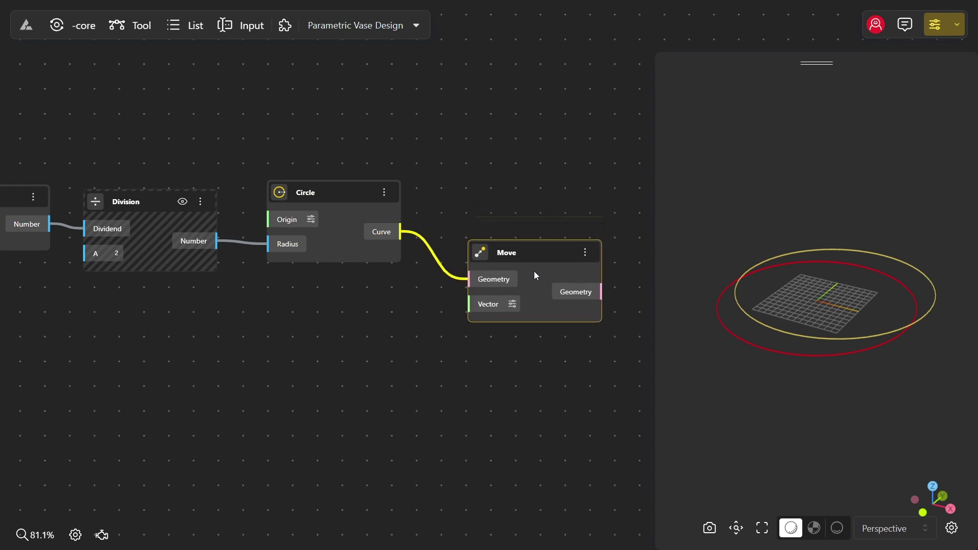
Step: Add a VectorZ node with factor 10 below the Circle node
{"action": "double_click", "coordinate": [366, 332]}
{"action": "type", "text": "z"}
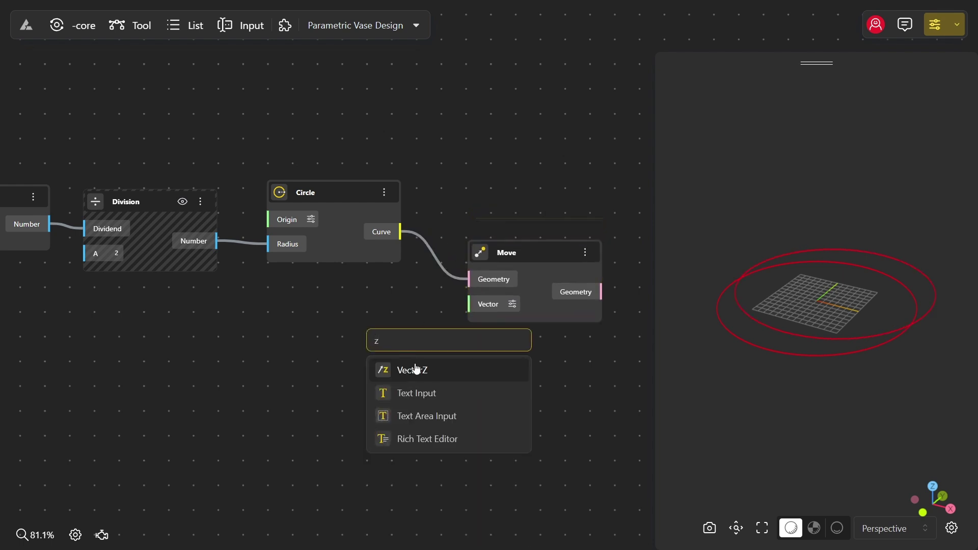
{"action": "left_click", "coordinate": [415, 369]}
{"action": "left_click_drag", "start_coordinate": [423, 341], "coordinate": [330, 341]}
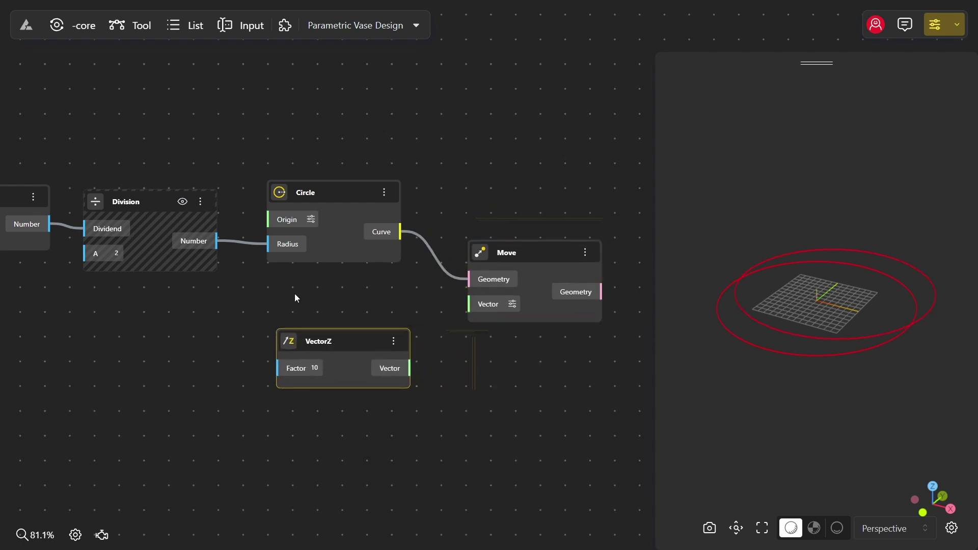
{"action": "left_click_drag", "start_coordinate": [316, 292], "coordinate": [454, 262]}
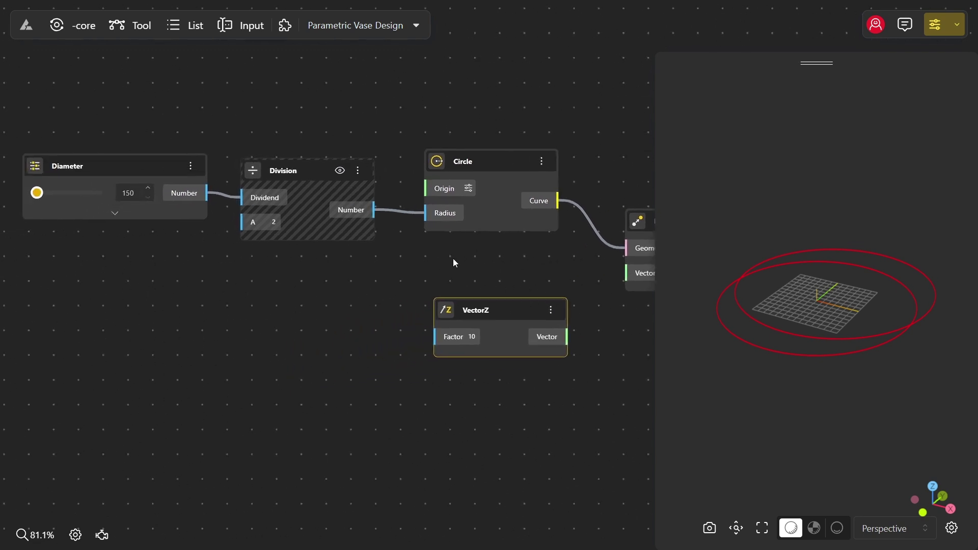
Step: Add a Range Input slider set to 200 and rename it Height
{"action": "double_click", "coordinate": [100, 320]}
{"action": "type", "text": "200"}
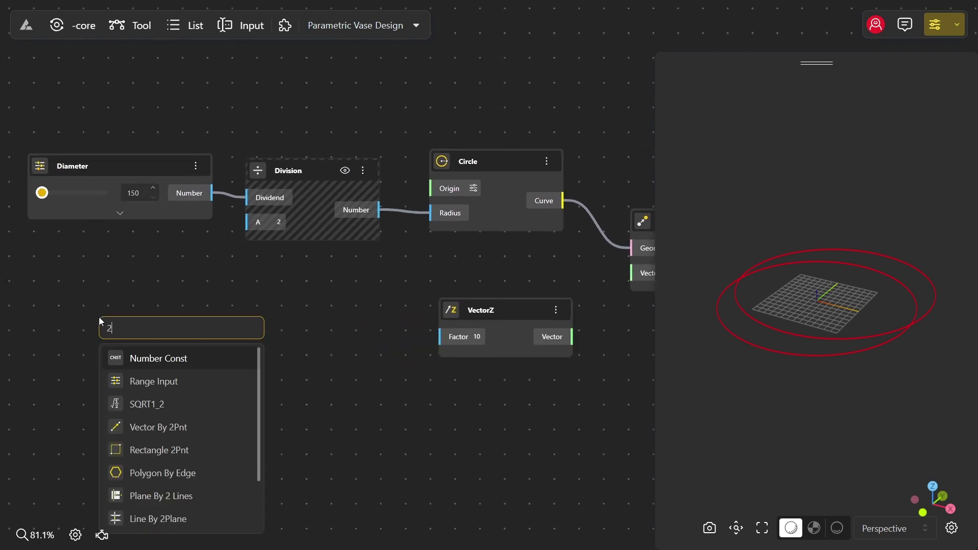
{"action": "left_click", "coordinate": [148, 382]}
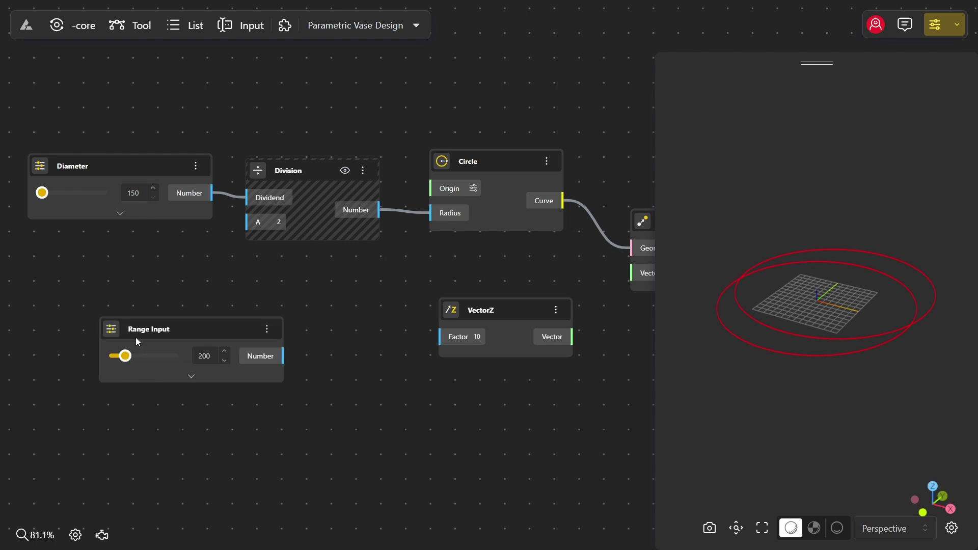
{"action": "double_click", "coordinate": [144, 331]}
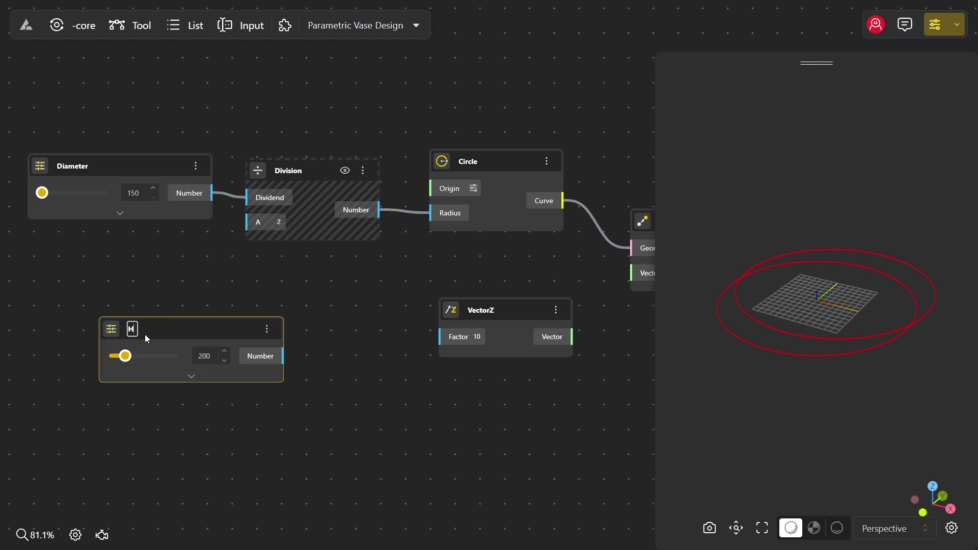
{"action": "type", "text": "Height"}
Step: Give the Height slider a 200–300 range and place it below Diameter
{"action": "left_click", "coordinate": [195, 375]}
{"action": "left_click", "coordinate": [190, 379]}
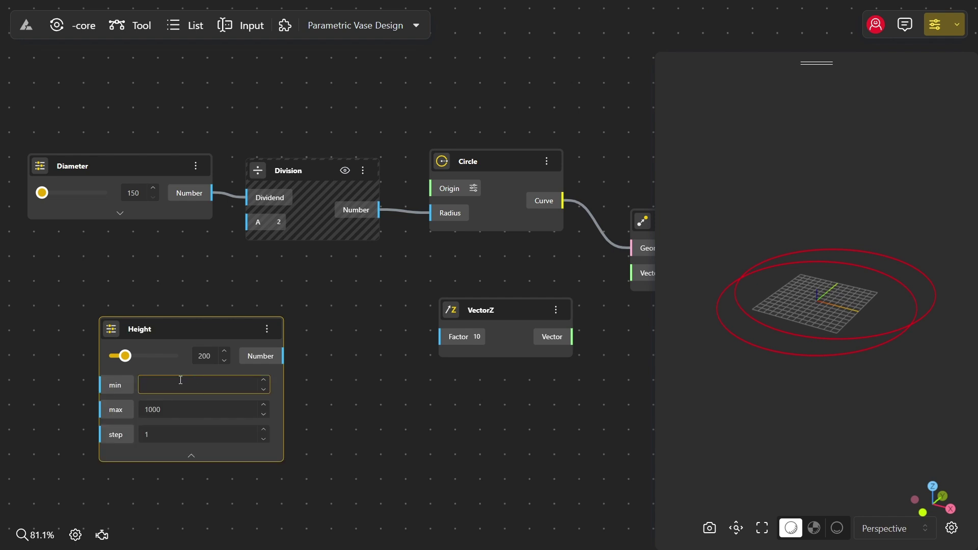
{"action": "type", "text": "200"}
{"action": "double_click", "coordinate": [174, 407]}
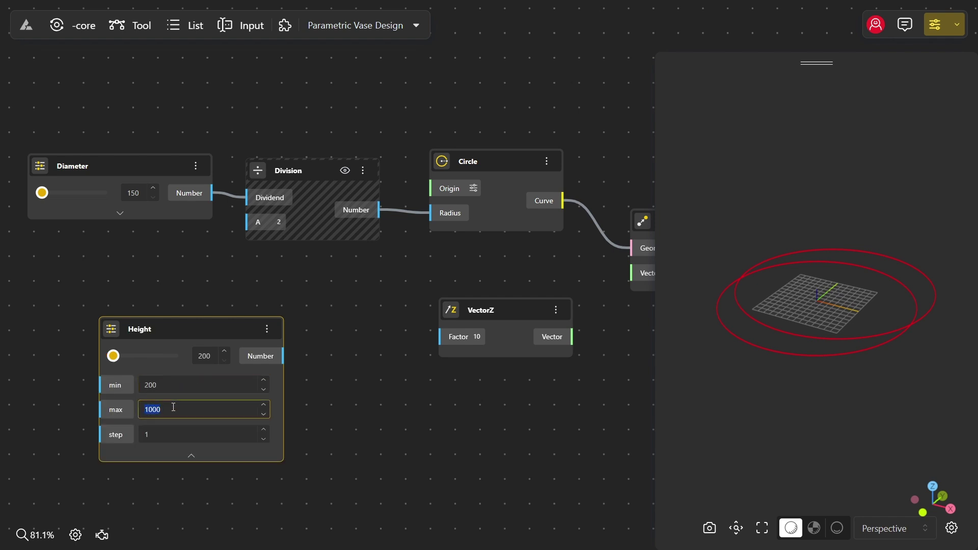
{"action": "type", "text": "300"}
{"action": "left_click", "coordinate": [192, 455]}
{"action": "left_click_drag", "start_coordinate": [196, 329], "coordinate": [116, 328]}
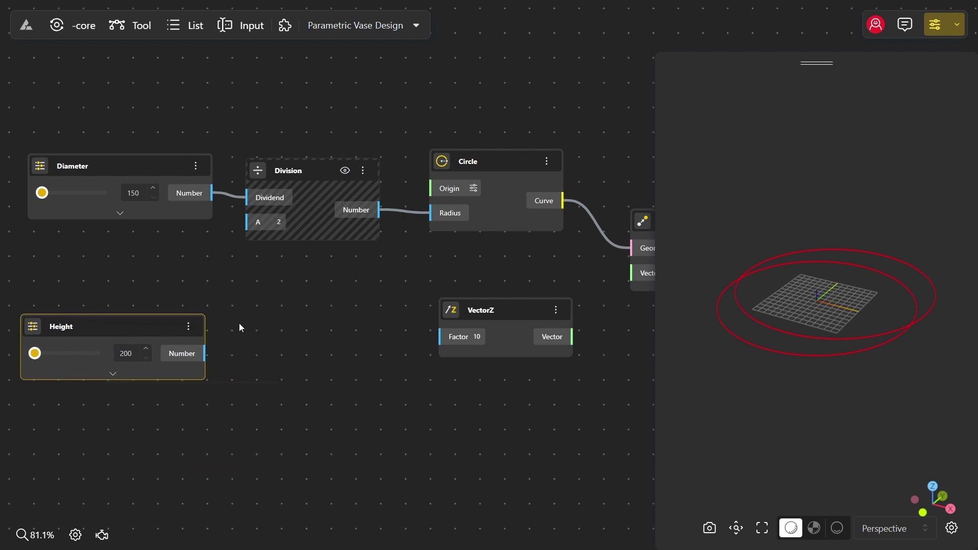
Step: Add a /3 Division of Height driving VectorZ's Factor, and connect VectorZ to Move's Vector
{"action": "double_click", "coordinate": [236, 329]}
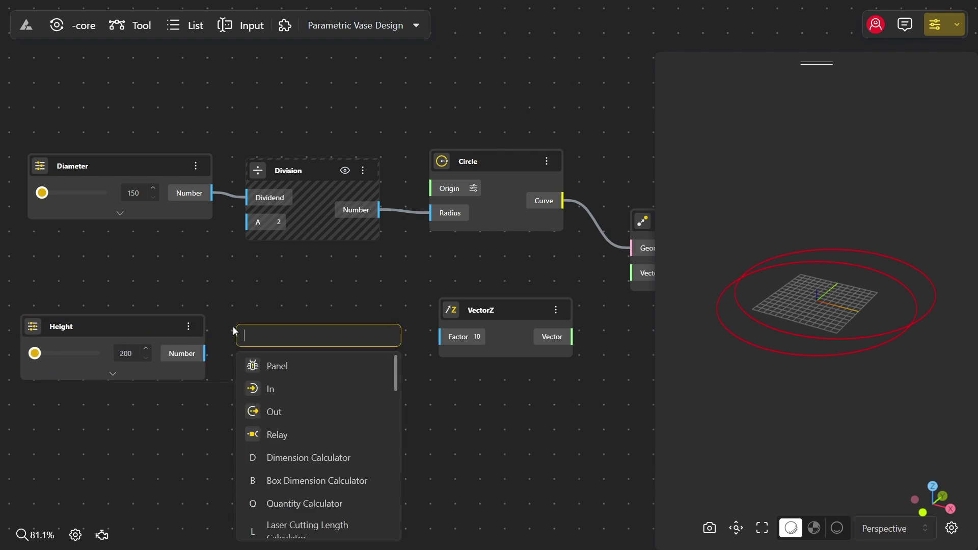
{"action": "type", "text": "/3"}
{"action": "left_click", "coordinate": [259, 368]}
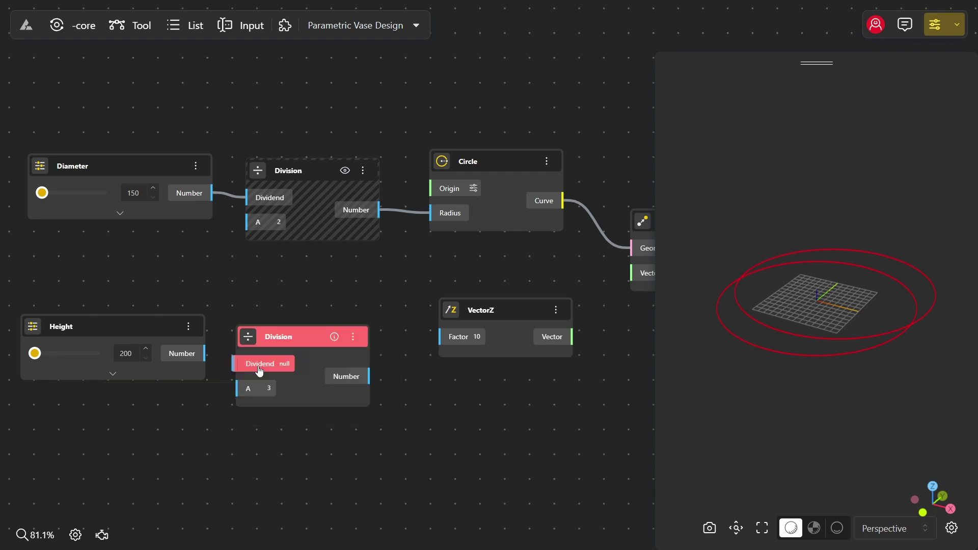
{"action": "left_click_drag", "start_coordinate": [204, 360], "coordinate": [320, 331]}
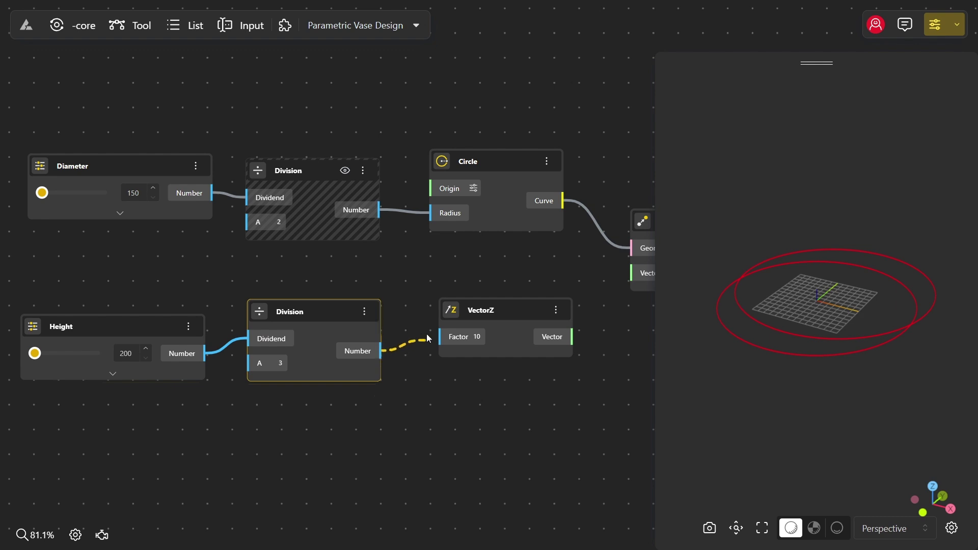
{"action": "left_click_drag", "start_coordinate": [426, 335], "coordinate": [440, 337]}
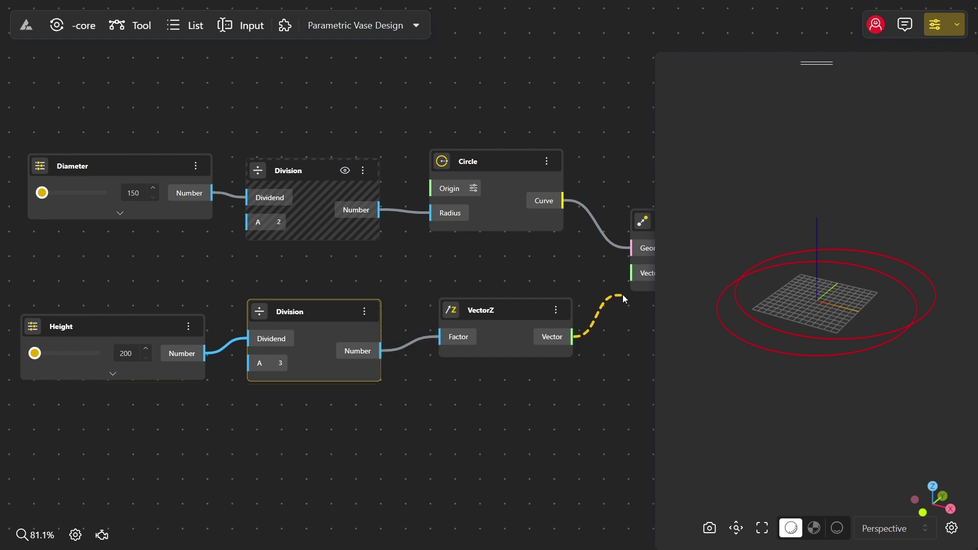
{"action": "left_click_drag", "start_coordinate": [622, 295], "coordinate": [634, 273]}
{"action": "left_click_drag", "start_coordinate": [218, 262], "coordinate": [554, 395]}
Step: Hide the previews of the height Division and VectorZ nodes
{"action": "right_click", "coordinate": [420, 323]}
{"action": "left_click", "coordinate": [459, 356]}
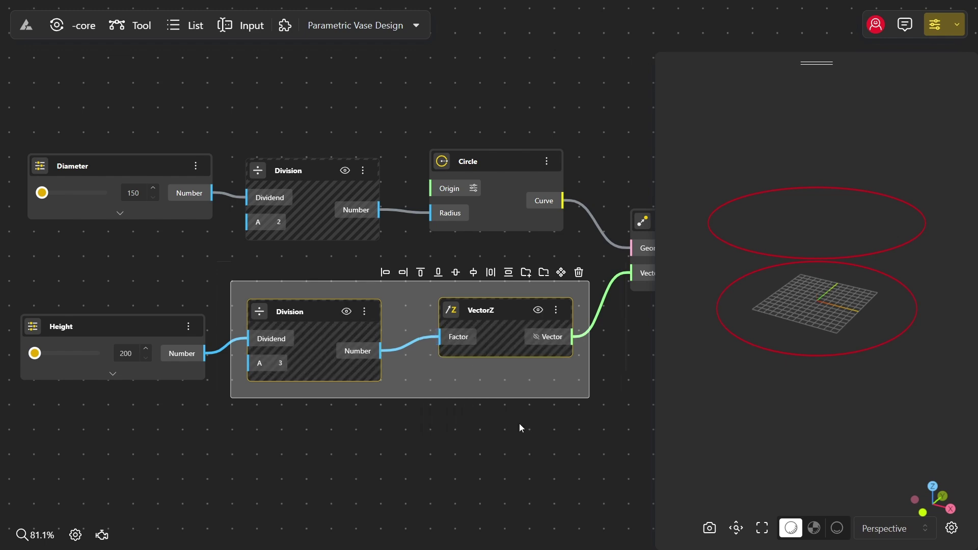
{"action": "left_click", "coordinate": [520, 425]}
Step: Left-align the Diameter and Height sliders, then left-align the two Division nodes
{"action": "left_click_drag", "start_coordinate": [2, 116], "coordinate": [278, 413]}
{"action": "left_click", "coordinate": [62, 129]}
{"action": "left_click", "coordinate": [310, 137]}
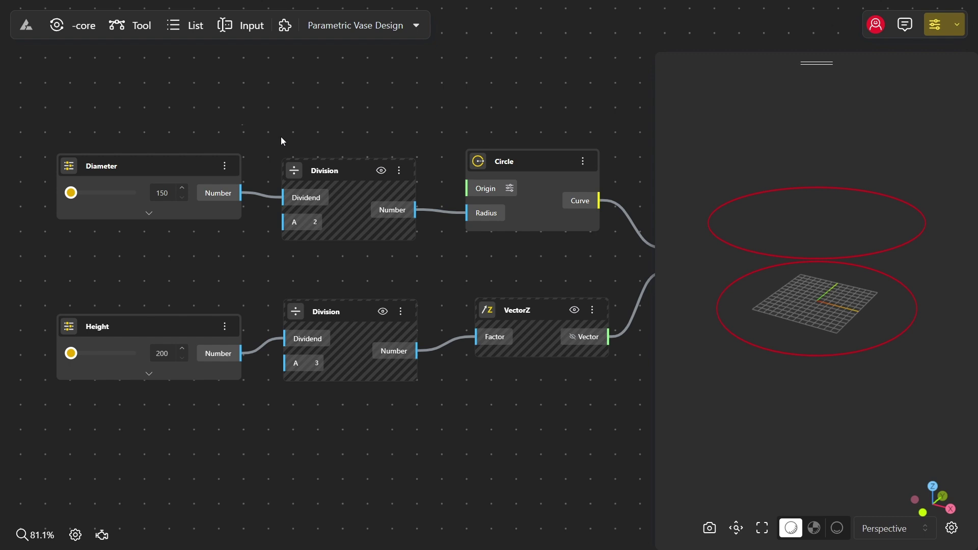
{"action": "left_click_drag", "start_coordinate": [240, 124], "coordinate": [451, 390]}
{"action": "left_click", "coordinate": [353, 137]}
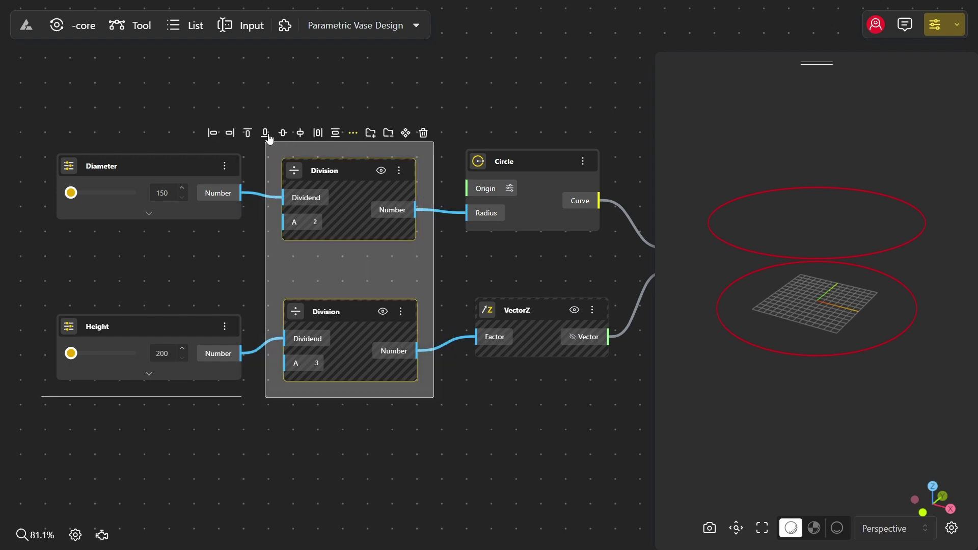
{"action": "left_click", "coordinate": [207, 134]}
{"action": "left_click", "coordinate": [491, 117]}
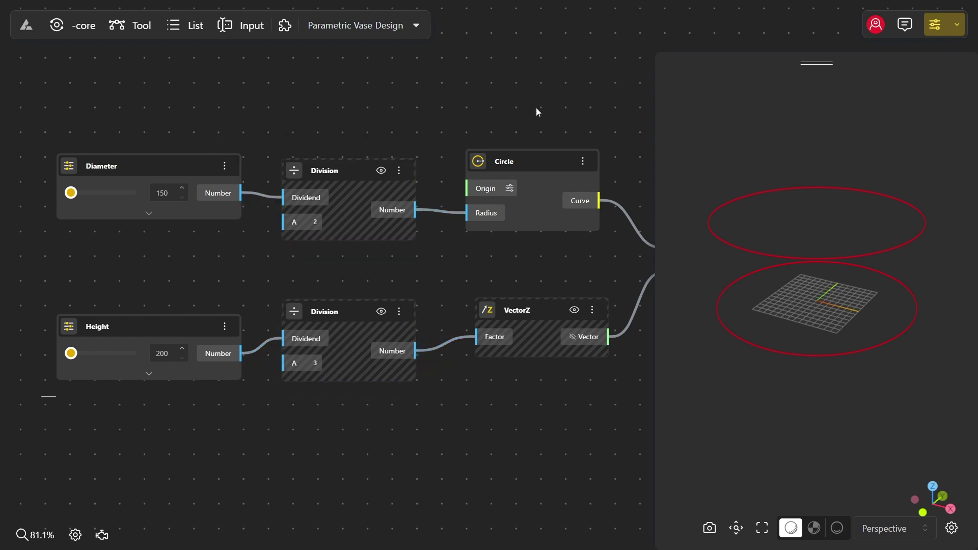
{"action": "middle_click_drag", "start_coordinate": [535, 111], "coordinate": [331, 107]}
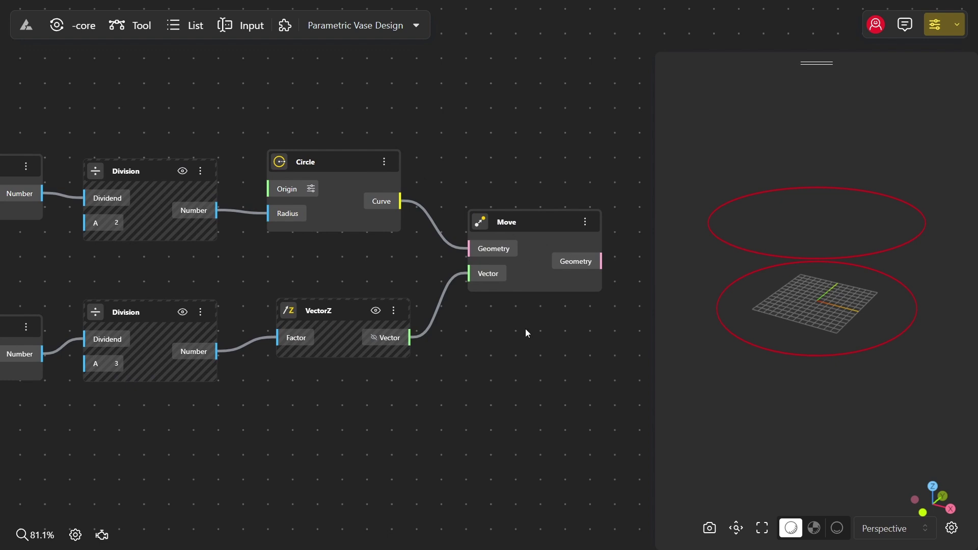
Step: Chain a second Move using the first Move's geometry and VectorZ, and hide the original Circle's preview
{"action": "scroll", "coordinate": [526, 332], "scroll_direction": "right", "scroll_amount": 4}
{"action": "double_click", "coordinate": [459, 243]}
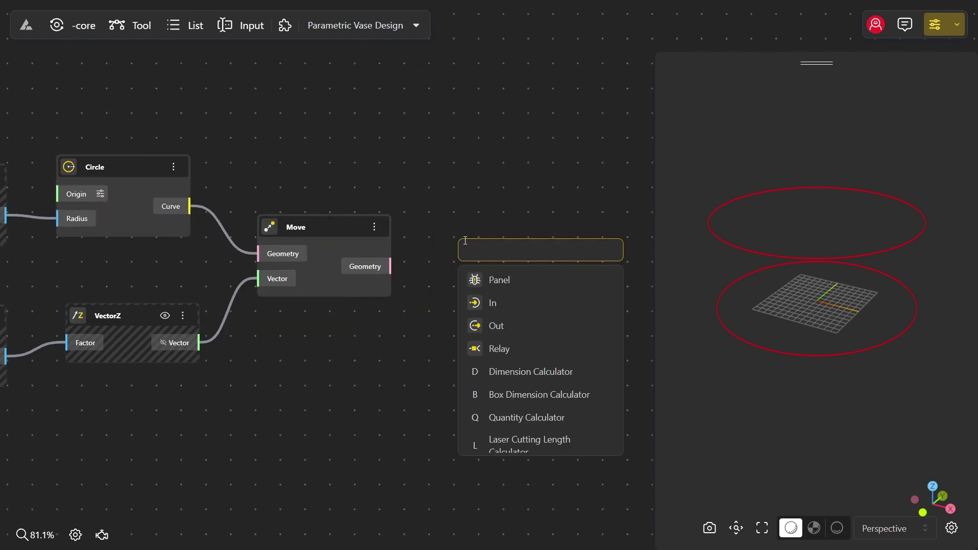
{"action": "type", "text": "move"}
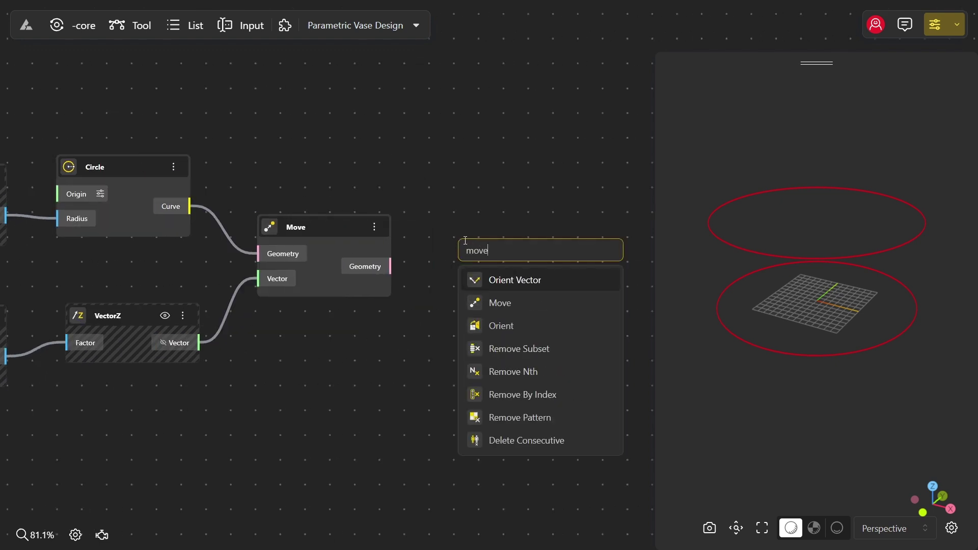
{"action": "left_click", "coordinate": [517, 304]}
{"action": "left_click_drag", "start_coordinate": [393, 266], "coordinate": [459, 278]}
{"action": "left_click_drag", "start_coordinate": [197, 345], "coordinate": [458, 302]}
{"action": "right_click", "coordinate": [146, 212]}
{"action": "left_click", "coordinate": [147, 202]}
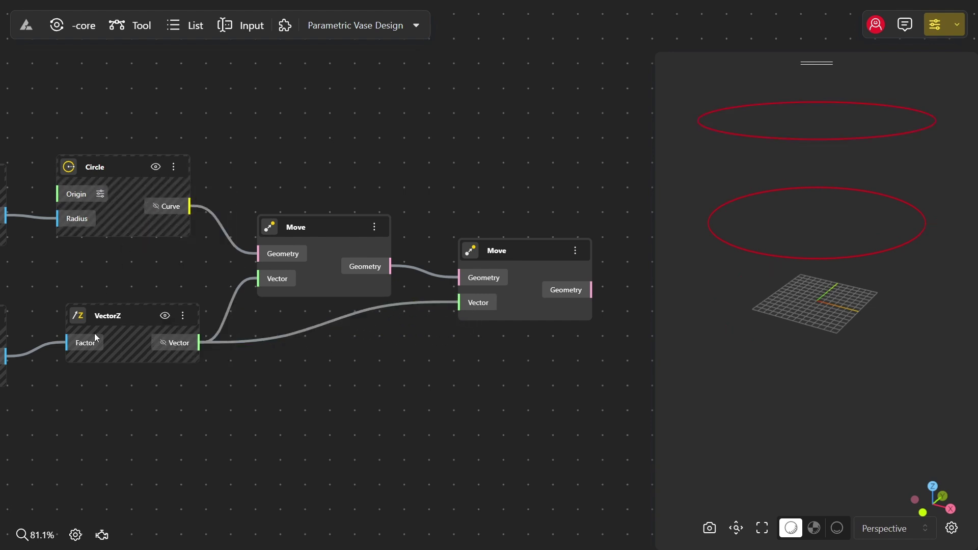
Step: Add a new Circle node below the existing graph
{"action": "left_click_drag", "start_coordinate": [217, 389], "coordinate": [481, 329]}
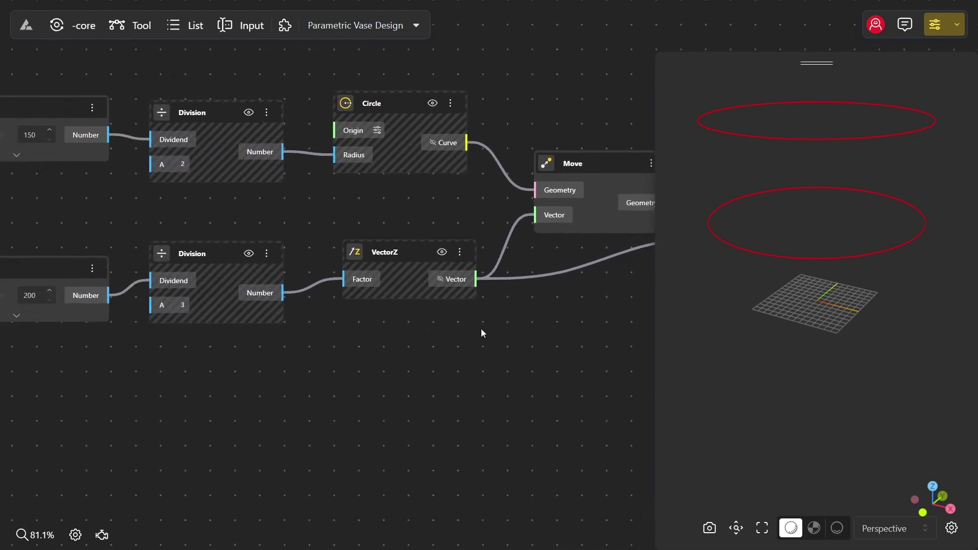
{"action": "double_click", "coordinate": [384, 384]}
{"action": "type", "text": "c"}
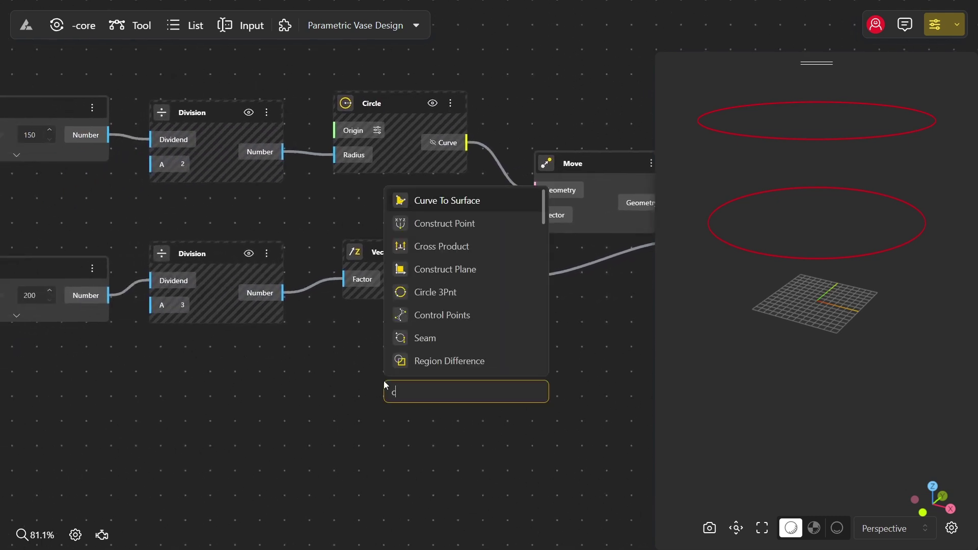
{"action": "type", "text": "ircle"}
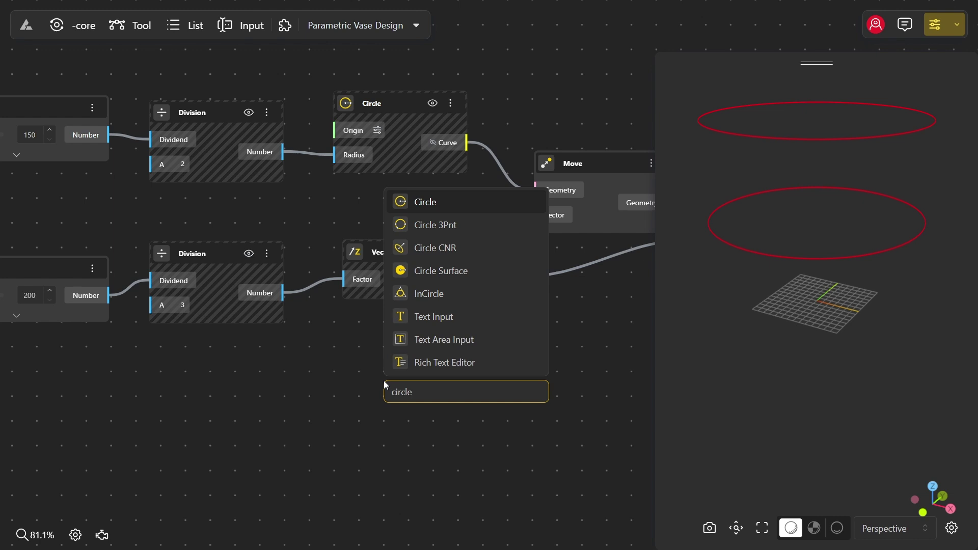
{"action": "left_click", "coordinate": [461, 203]}
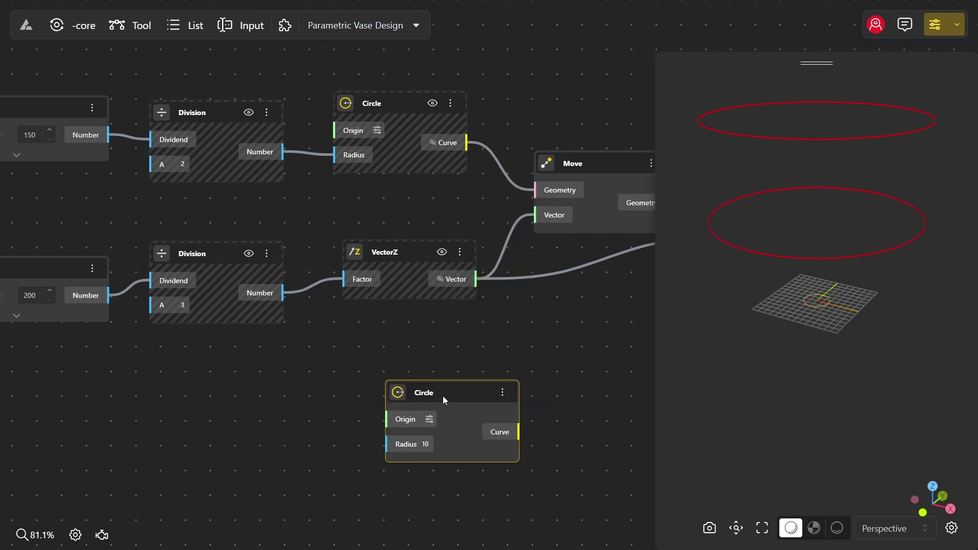
{"action": "left_click_drag", "start_coordinate": [442, 396], "coordinate": [479, 368]}
Step: Halve the first circle's radius with a hidden /2 Division feeding the new Circle's Radius
{"action": "double_click", "coordinate": [314, 385]}
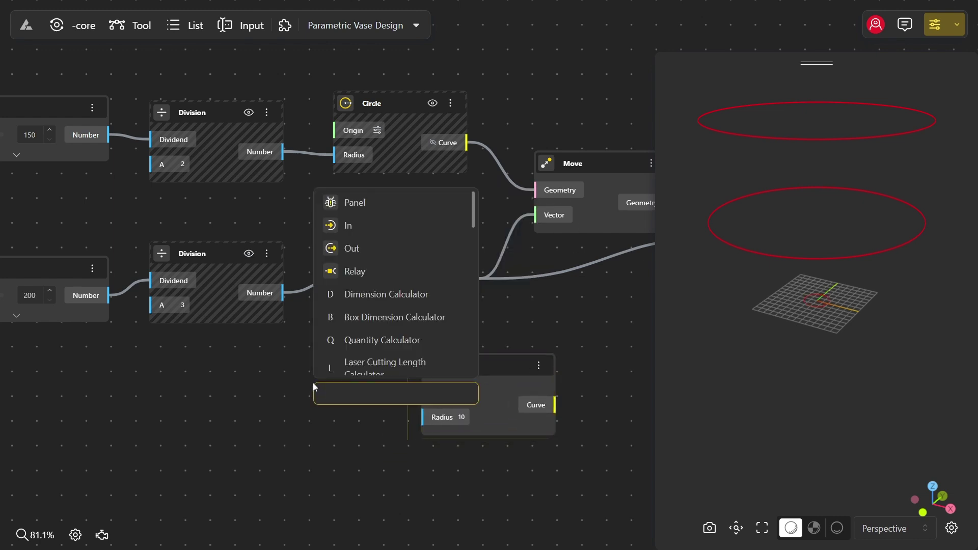
{"action": "type", "text": "/2"}
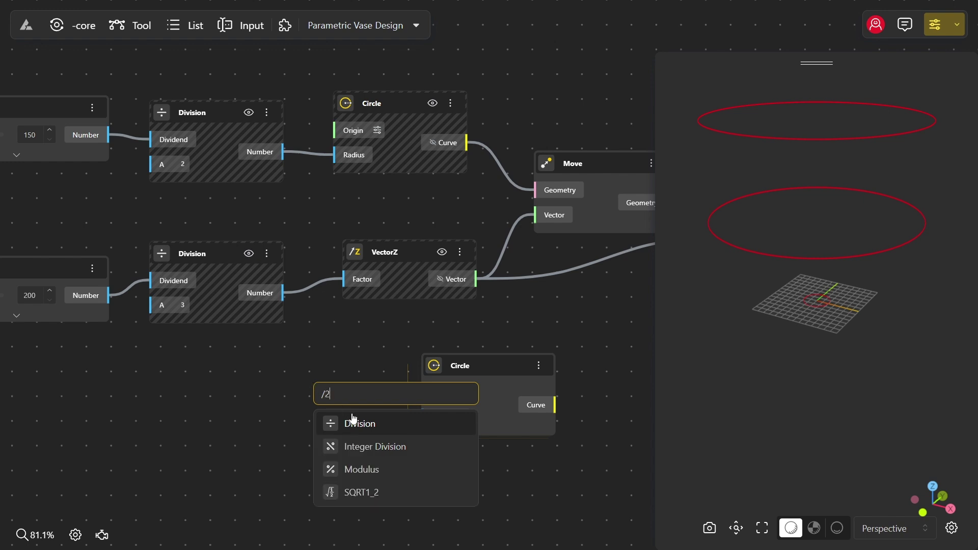
{"action": "left_click", "coordinate": [353, 422]}
{"action": "left_click_drag", "start_coordinate": [283, 151], "coordinate": [321, 430]}
{"action": "left_click_drag", "start_coordinate": [408, 421], "coordinate": [433, 417]}
{"action": "left_click_drag", "start_coordinate": [493, 383], "coordinate": [492, 404]}
{"action": "right_click", "coordinate": [298, 397]}
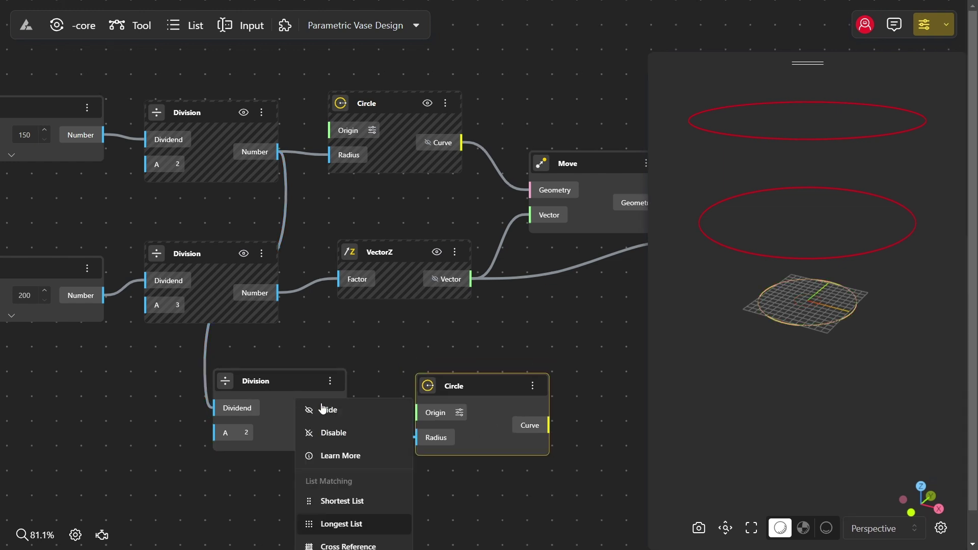
{"action": "left_click", "coordinate": [322, 408]}
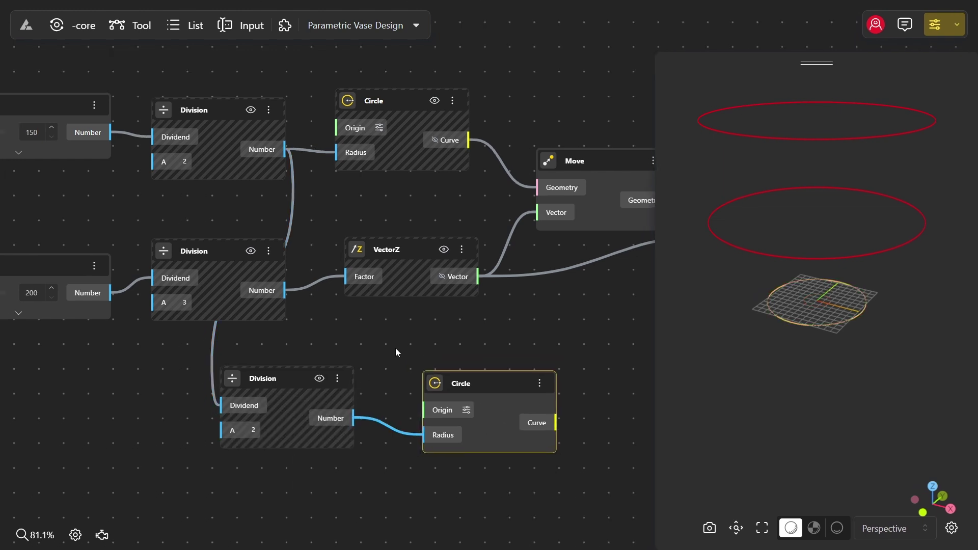
{"action": "left_click_drag", "start_coordinate": [395, 351], "coordinate": [461, 240]}
Step: Add a Move node that takes the half-radius circle as its geometry
{"action": "double_click", "coordinate": [464, 396]}
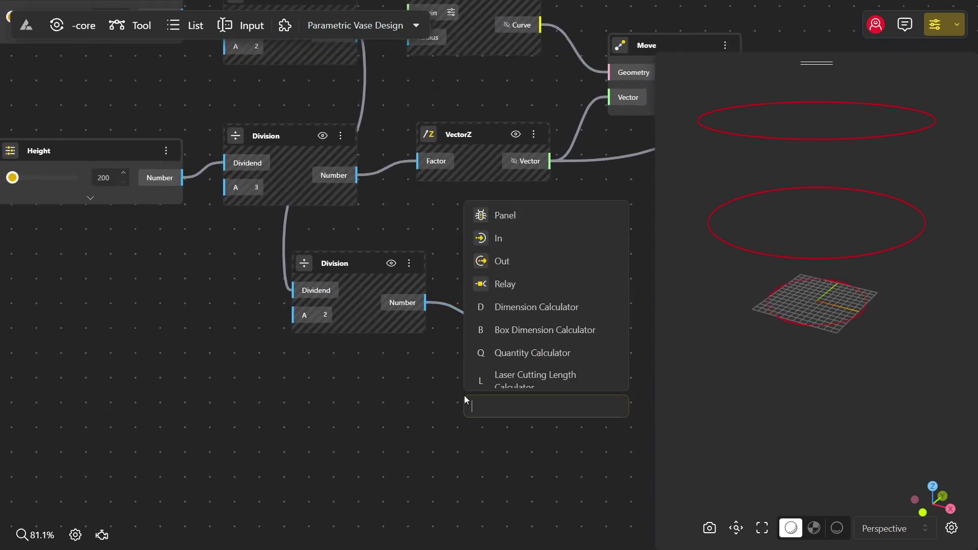
{"action": "type", "text": "move"}
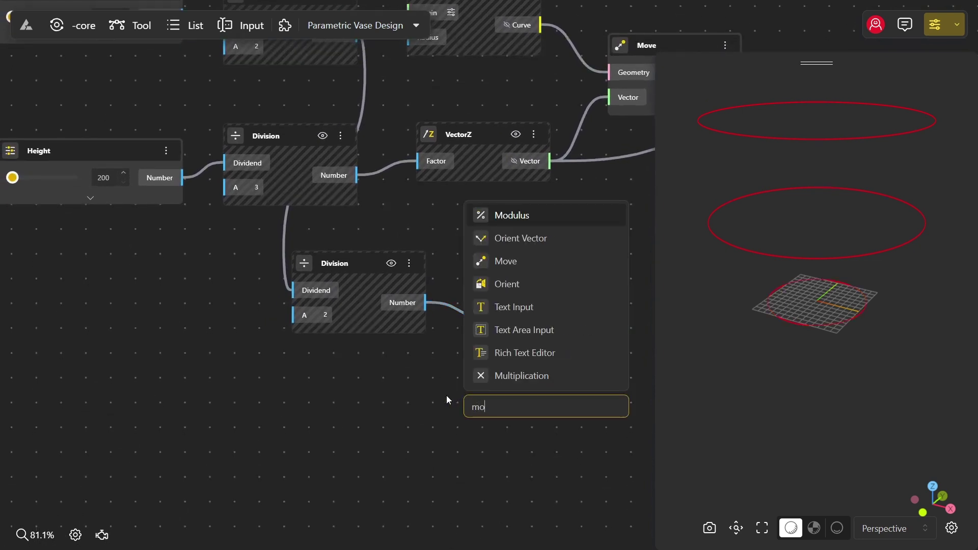
{"action": "left_click", "coordinate": [536, 239]}
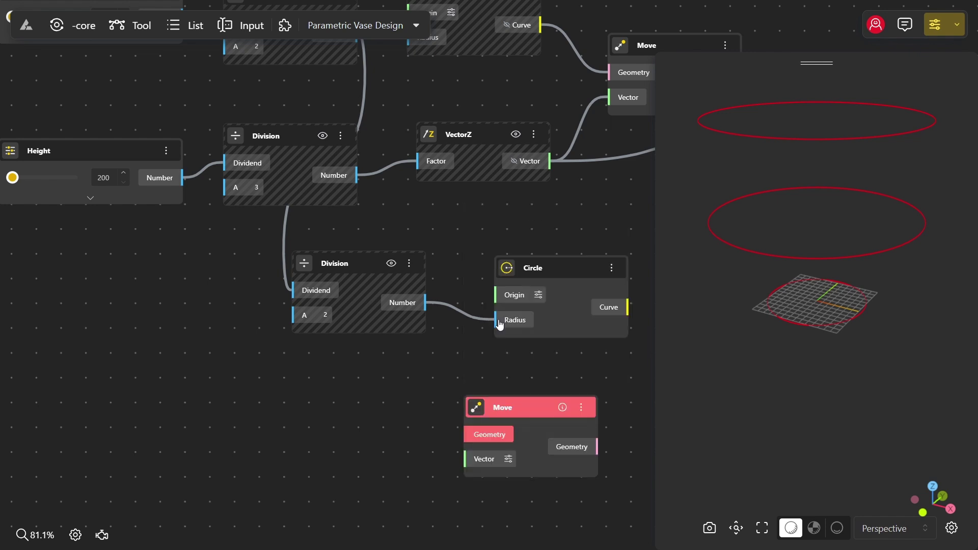
{"action": "right_click", "coordinate": [601, 317]}
{"action": "left_click", "coordinate": [626, 305]}
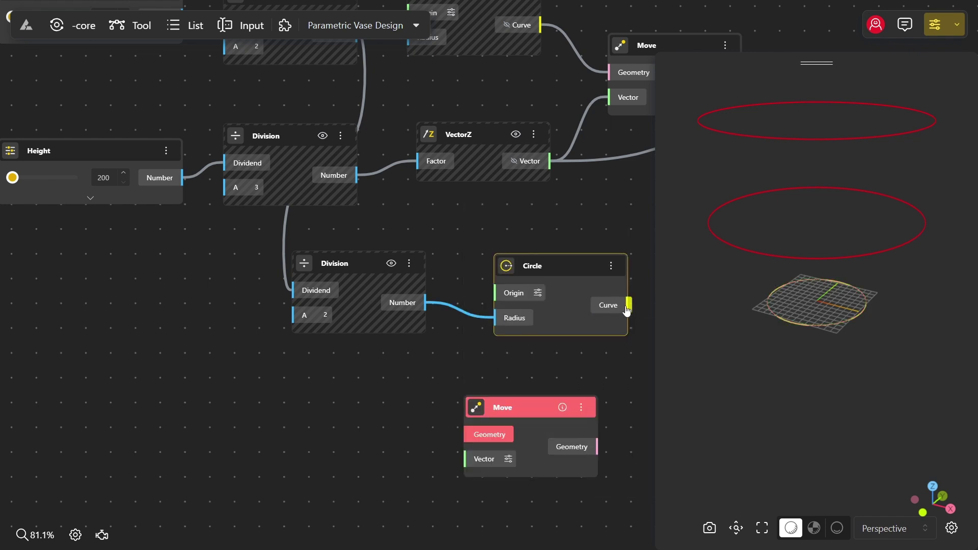
{"action": "left_click_drag", "start_coordinate": [629, 305], "coordinate": [467, 447]}
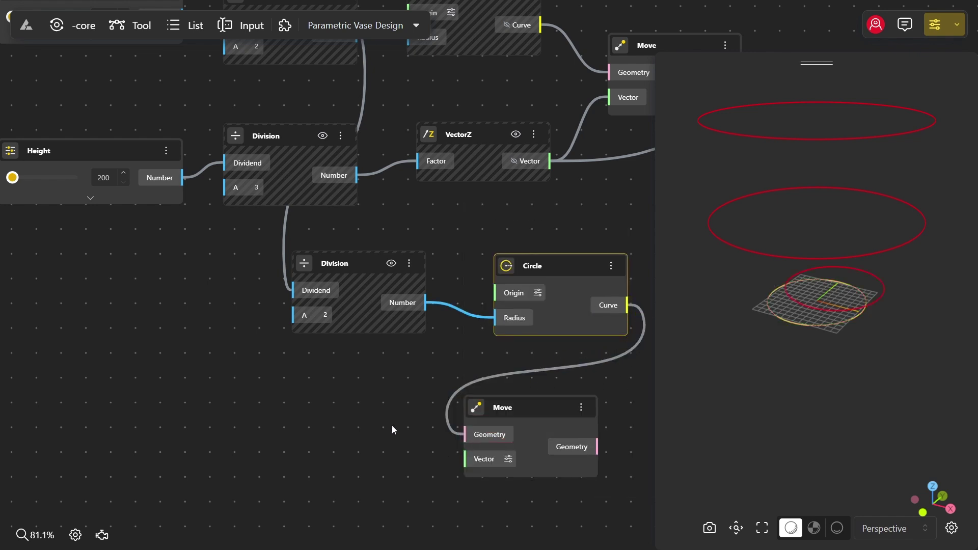
Step: Lift the circle with a hidden VectorZ driven by the full Height value
{"action": "double_click", "coordinate": [353, 421]}
{"action": "left_click", "coordinate": [408, 462]}
{"action": "left_click_drag", "start_coordinate": [408, 463], "coordinate": [340, 436]}
{"action": "left_click_drag", "start_coordinate": [182, 178], "coordinate": [290, 445]}
{"action": "left_click_drag", "start_coordinate": [406, 442], "coordinate": [468, 459]}
{"action": "right_click", "coordinate": [337, 426]}
{"action": "left_click", "coordinate": [356, 439]}
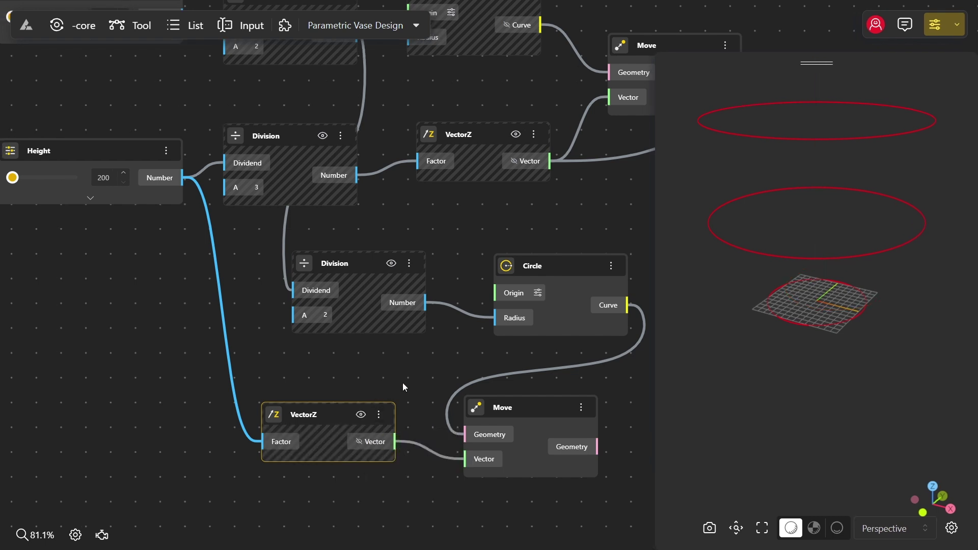
{"action": "scroll", "coordinate": [821, 258], "scroll_direction": "down", "scroll_amount": 2}
{"action": "left_click_drag", "start_coordinate": [821, 258], "coordinate": [819, 288]}
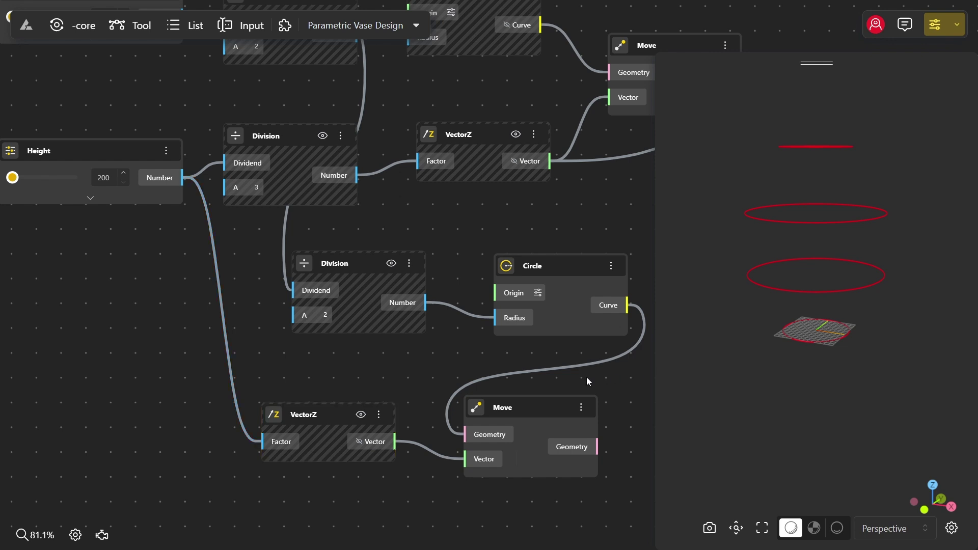
{"action": "left_click_drag", "start_coordinate": [586, 380], "coordinate": [356, 399]}
{"action": "left_click_drag", "start_coordinate": [497, 355], "coordinate": [316, 367]}
Step: Add a Loft Surface node with four curve inputs, Curve 1 to Curve 4
{"action": "double_click", "coordinate": [366, 299]}
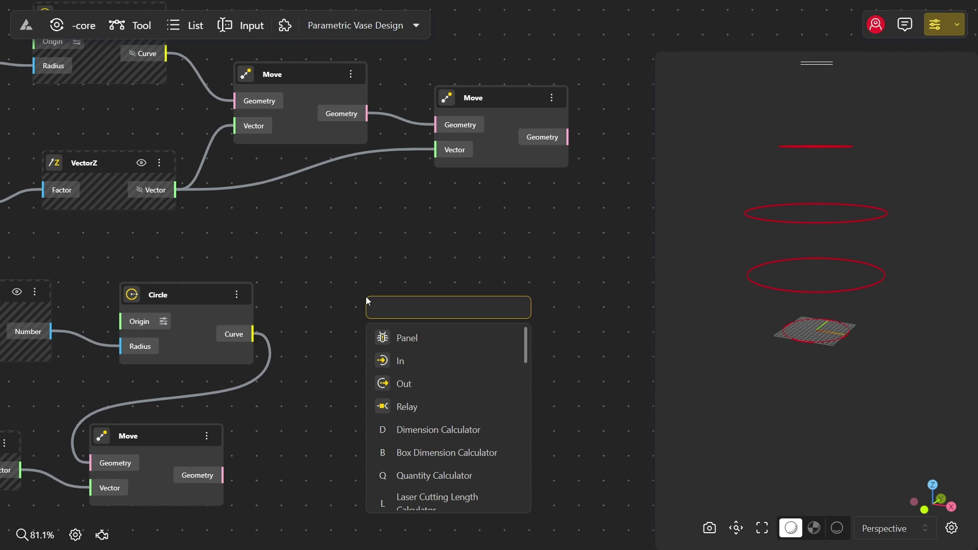
{"action": "type", "text": "loft"}
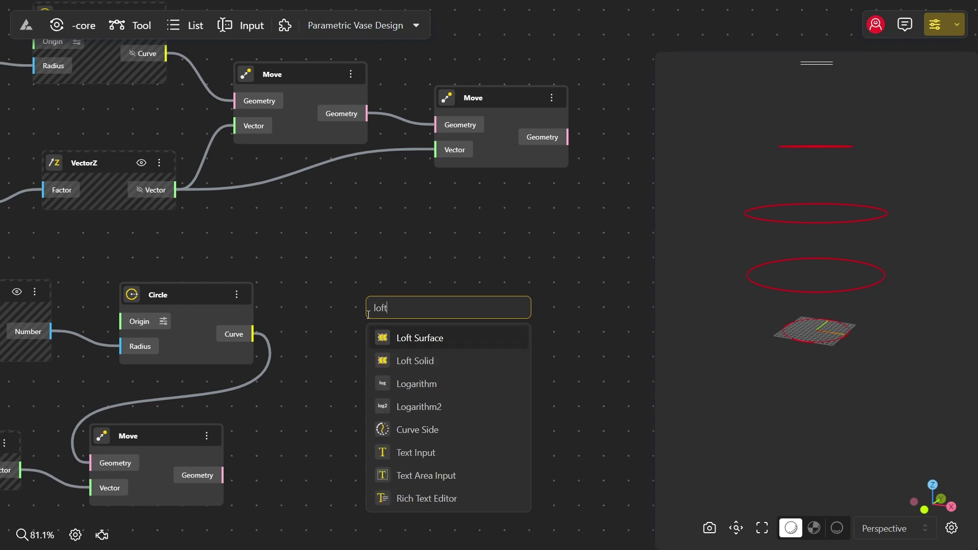
{"action": "left_click", "coordinate": [425, 336]}
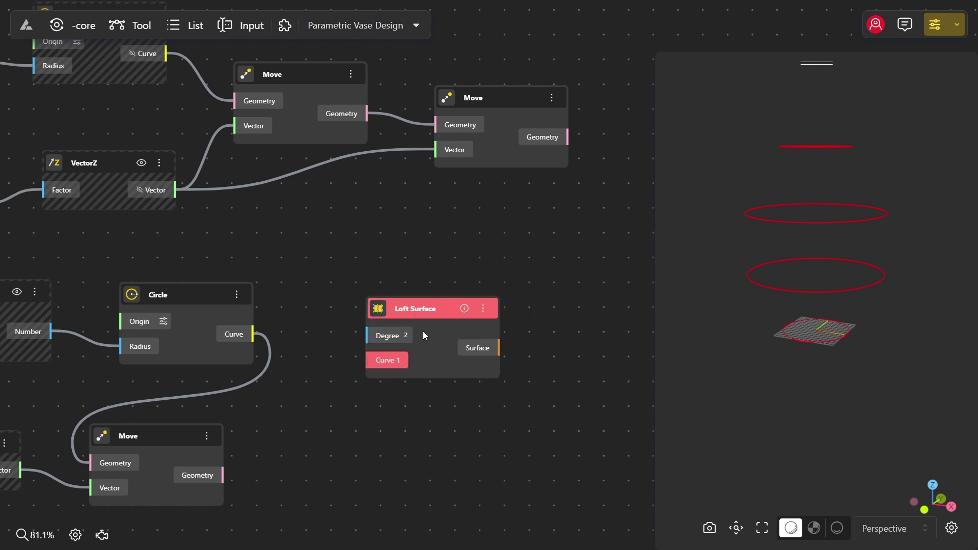
{"action": "left_click", "coordinate": [390, 361]}
{"action": "left_click", "coordinate": [331, 150]}
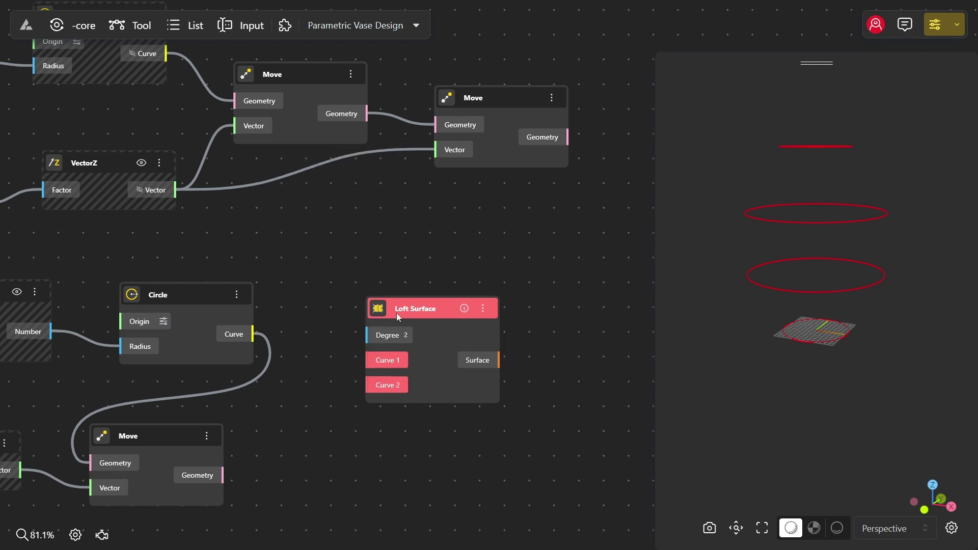
{"action": "left_click", "coordinate": [383, 386]}
{"action": "left_click", "coordinate": [330, 140]}
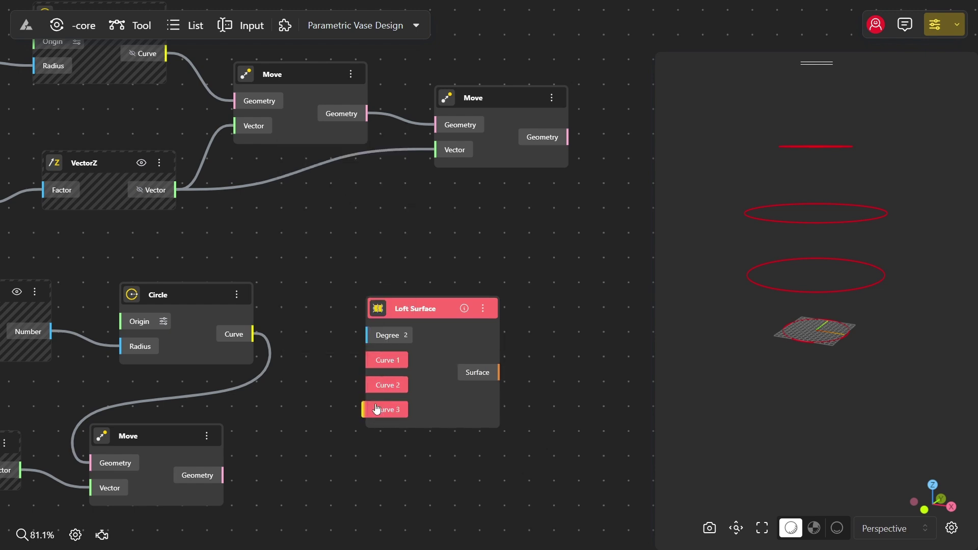
{"action": "left_click", "coordinate": [379, 410]}
{"action": "left_click", "coordinate": [339, 163]}
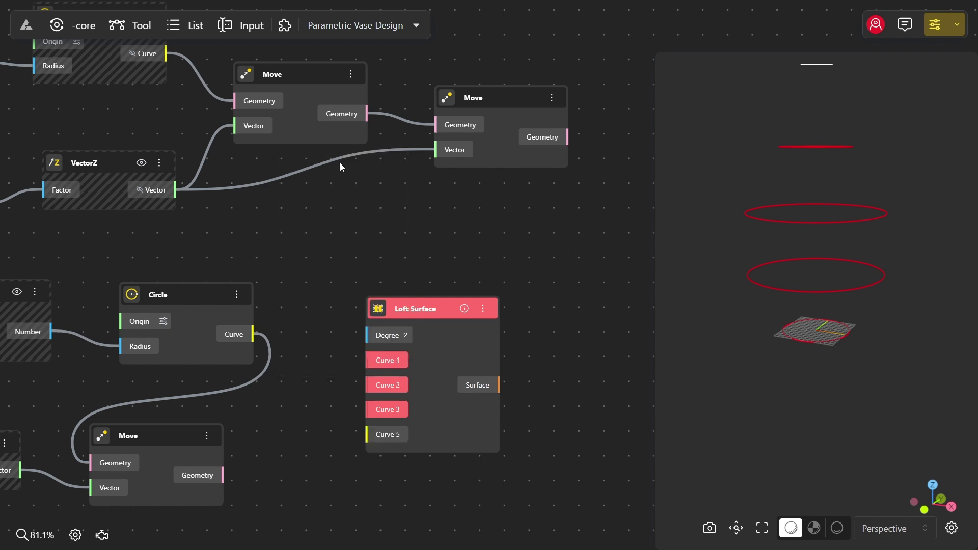
Step: Wire the base circle and the three raised rings into loft Curves 1–4
{"action": "left_click", "coordinate": [216, 319]}
{"action": "left_click_drag", "start_coordinate": [253, 334], "coordinate": [367, 360]}
{"action": "left_click", "coordinate": [314, 131]}
{"action": "left_click_drag", "start_coordinate": [367, 113], "coordinate": [368, 386]}
{"action": "left_click_drag", "start_coordinate": [451, 329], "coordinate": [499, 300]}
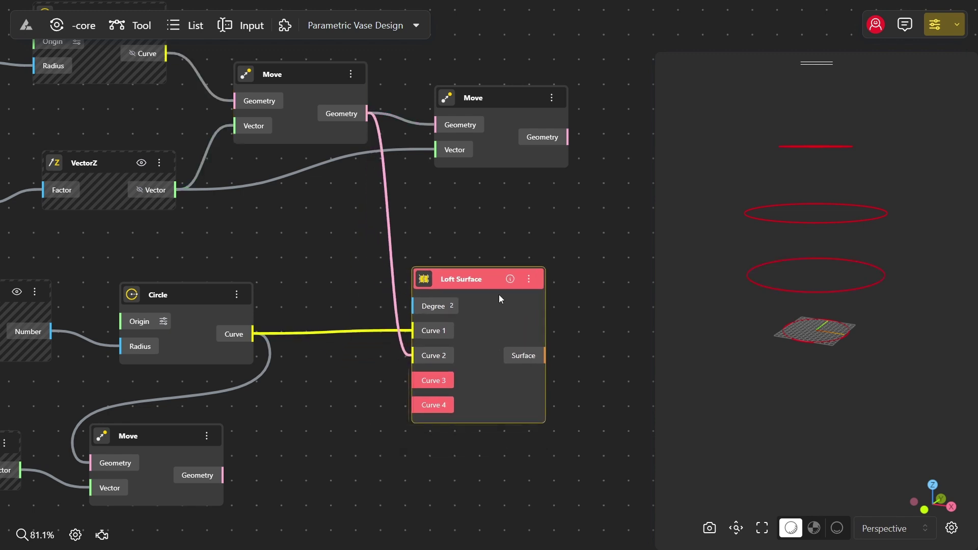
{"action": "left_click", "coordinate": [508, 108]}
{"action": "left_click_drag", "start_coordinate": [567, 137], "coordinate": [420, 381]}
{"action": "left_click", "coordinate": [156, 460]}
{"action": "left_click_drag", "start_coordinate": [224, 475], "coordinate": [422, 404]}
Step: Hide the previews of the base Circle and the lower Move node
{"action": "left_click_drag", "start_coordinate": [155, 466], "coordinate": [199, 451]}
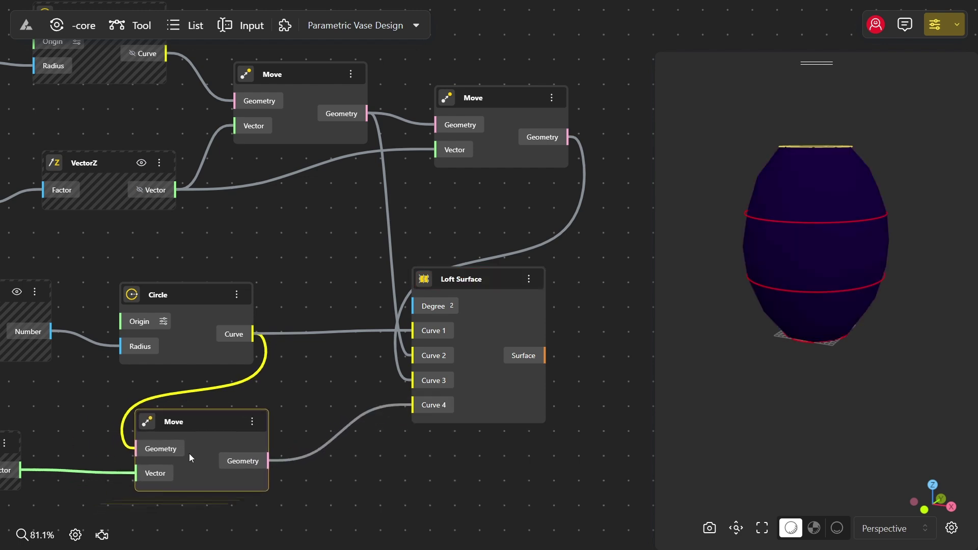
{"action": "left_click_drag", "start_coordinate": [77, 246], "coordinate": [289, 506]}
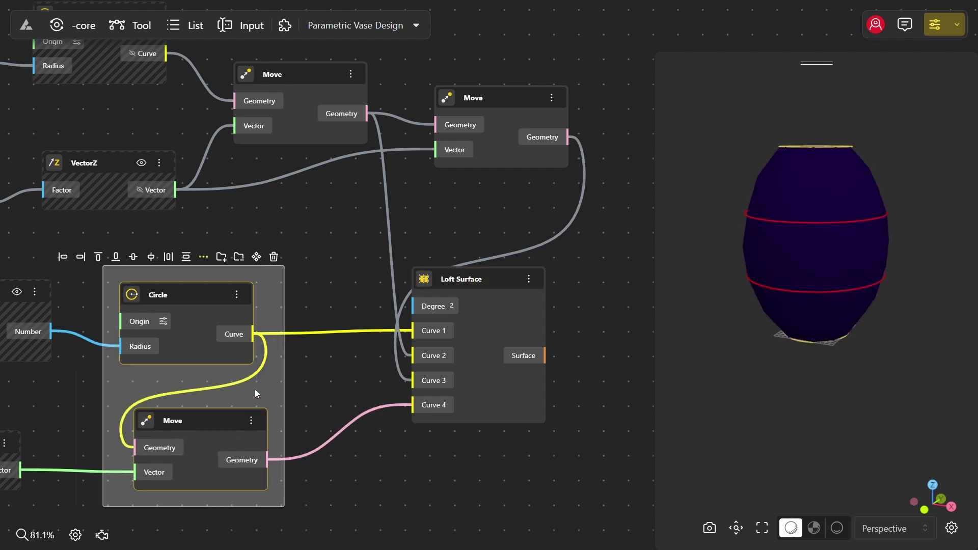
{"action": "right_click", "coordinate": [255, 389]}
{"action": "left_click", "coordinate": [282, 401]}
Step: Hide both upper Move ring previews and move the Loft Surface node up-right
{"action": "scroll", "coordinate": [204, 142], "scroll_direction": "up", "scroll_amount": 3}
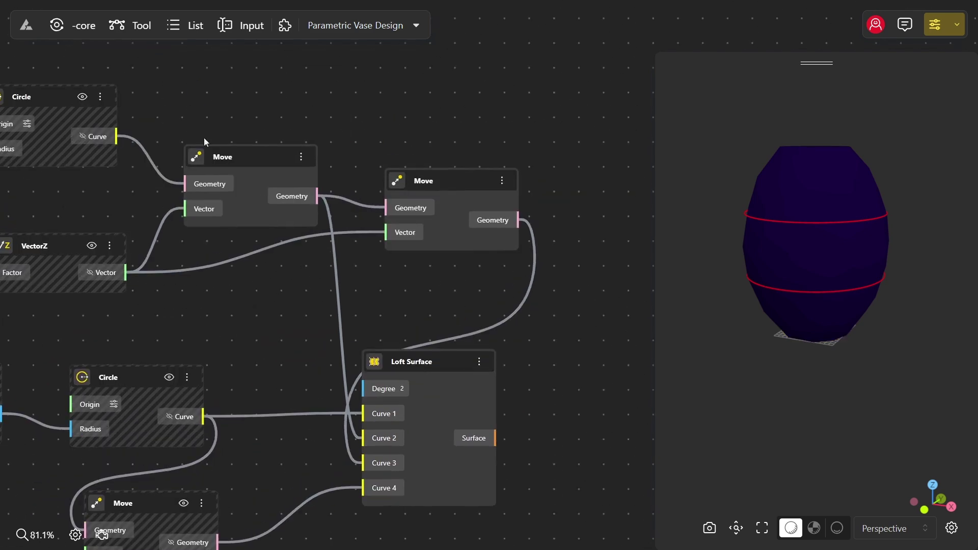
{"action": "left_click_drag", "start_coordinate": [154, 99], "coordinate": [548, 308]}
{"action": "right_click", "coordinate": [373, 247]}
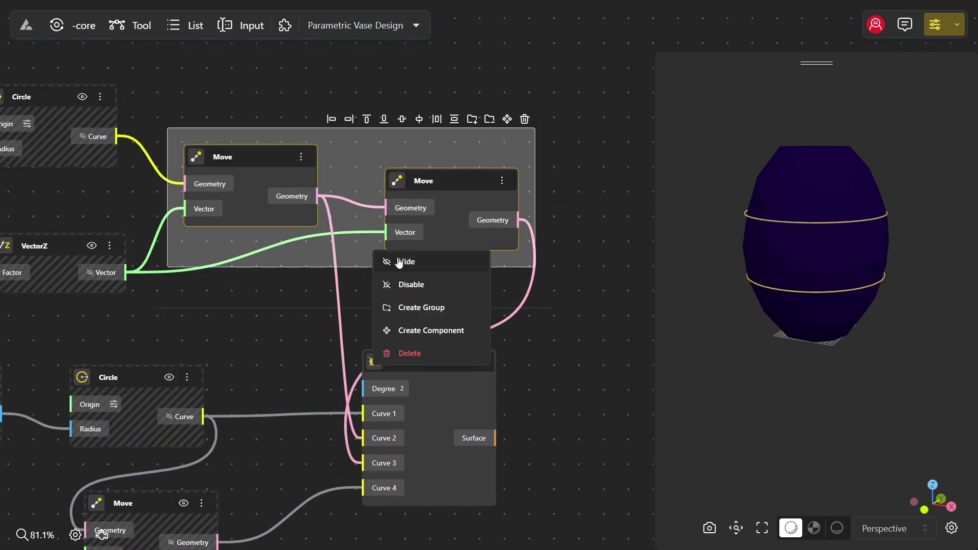
{"action": "left_click", "coordinate": [380, 261]}
{"action": "left_click", "coordinate": [548, 313]}
{"action": "scroll", "coordinate": [231, 272], "scroll_direction": "down", "scroll_amount": 3, "text": "ctrl"}
{"action": "scroll", "coordinate": [231, 272], "scroll_direction": "right", "scroll_amount": 3}
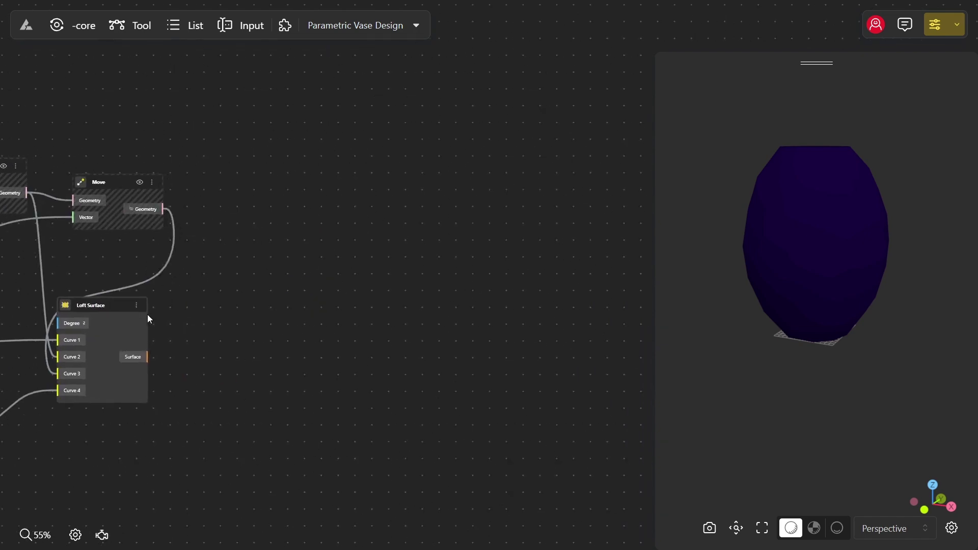
{"action": "left_click_drag", "start_coordinate": [152, 313], "coordinate": [305, 258]}
{"action": "left_click_drag", "start_coordinate": [117, 427], "coordinate": [378, 387]}
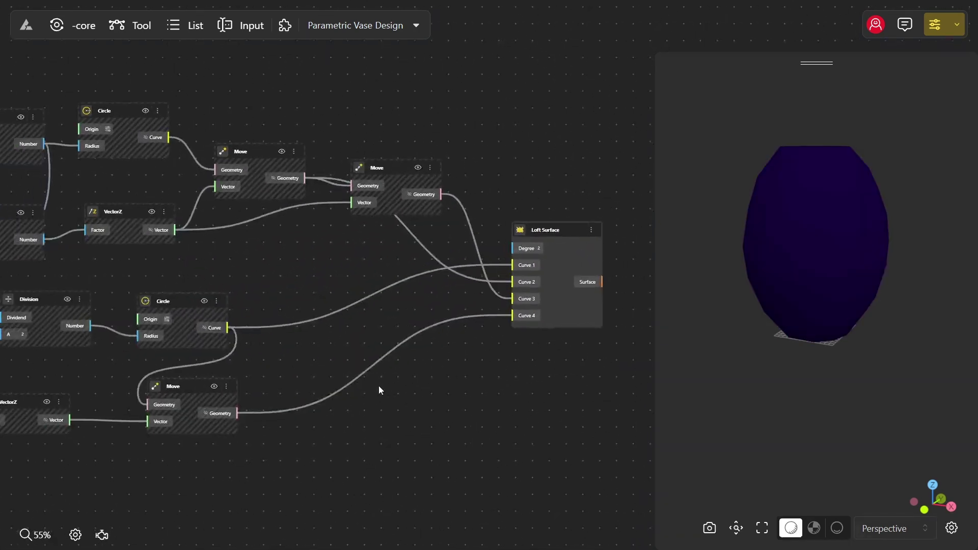
Step: Add a Curve To Surface node fed by the base Circle's curve to cap the vase
{"action": "double_click", "coordinate": [304, 355]}
{"action": "type", "text": "curve"}
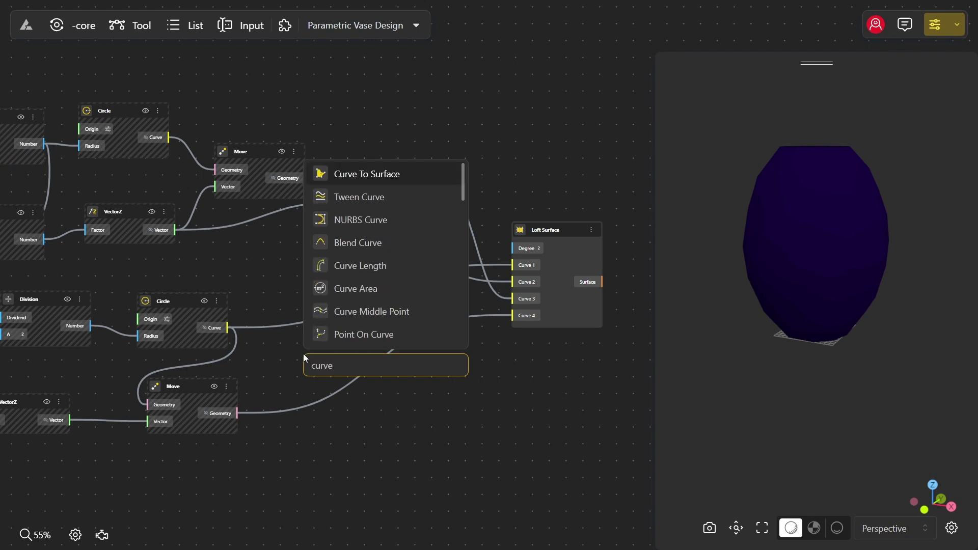
{"action": "left_click", "coordinate": [351, 176]}
{"action": "left_click", "coordinate": [167, 307]}
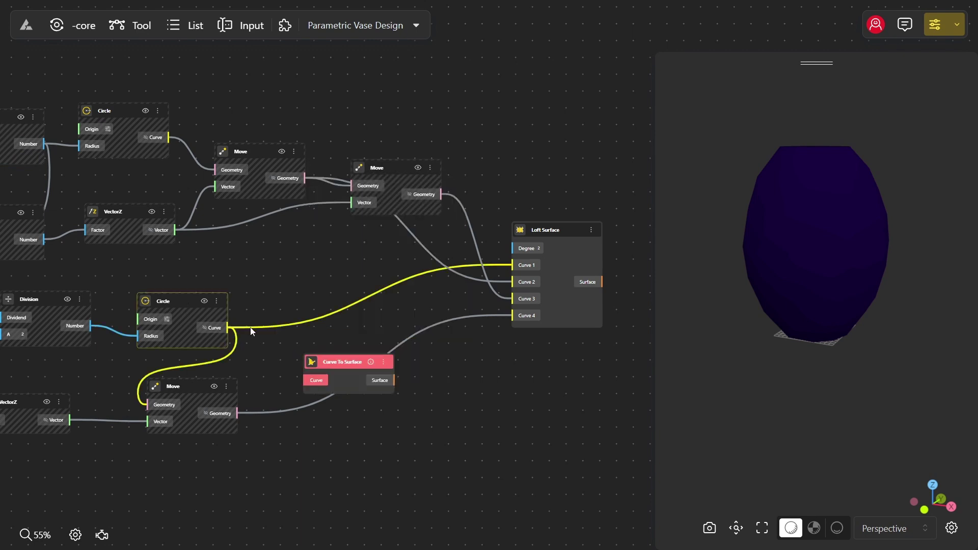
{"action": "left_click_drag", "start_coordinate": [298, 373], "coordinate": [560, 197]}
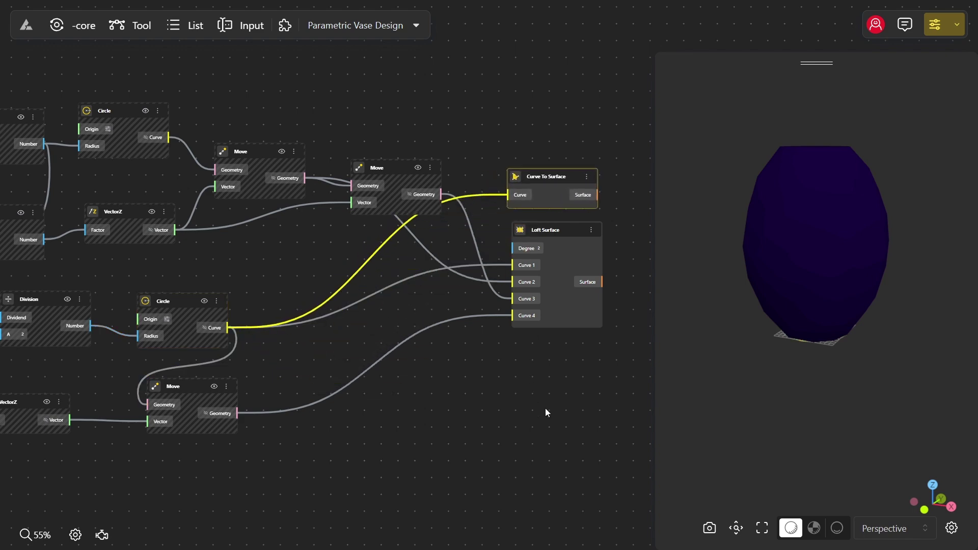
{"action": "left_click", "coordinate": [585, 402]}
{"action": "left_click_drag", "start_coordinate": [576, 390], "coordinate": [305, 403]}
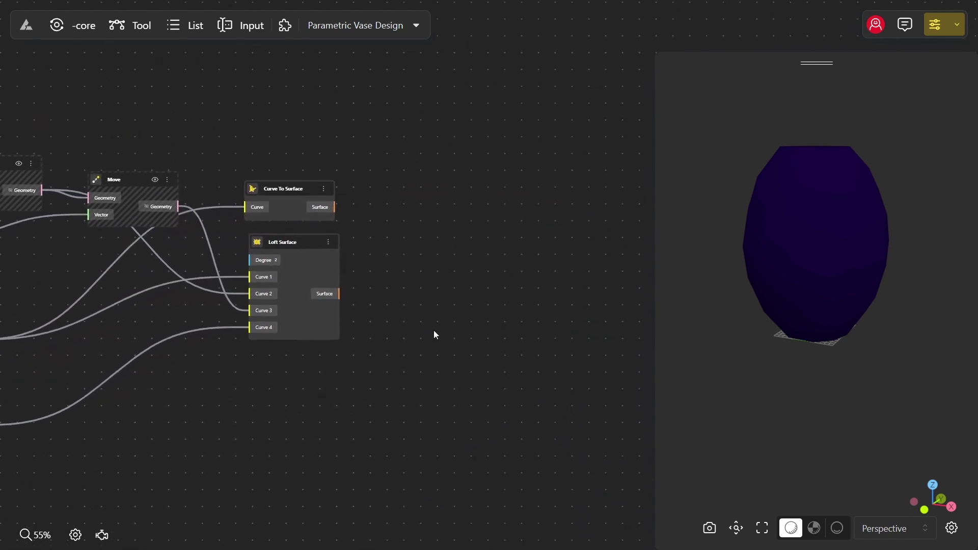
{"action": "left_click_drag", "start_coordinate": [462, 275], "coordinate": [441, 314]}
{"action": "scroll", "coordinate": [298, 313], "scroll_direction": "up", "scroll_amount": 4}
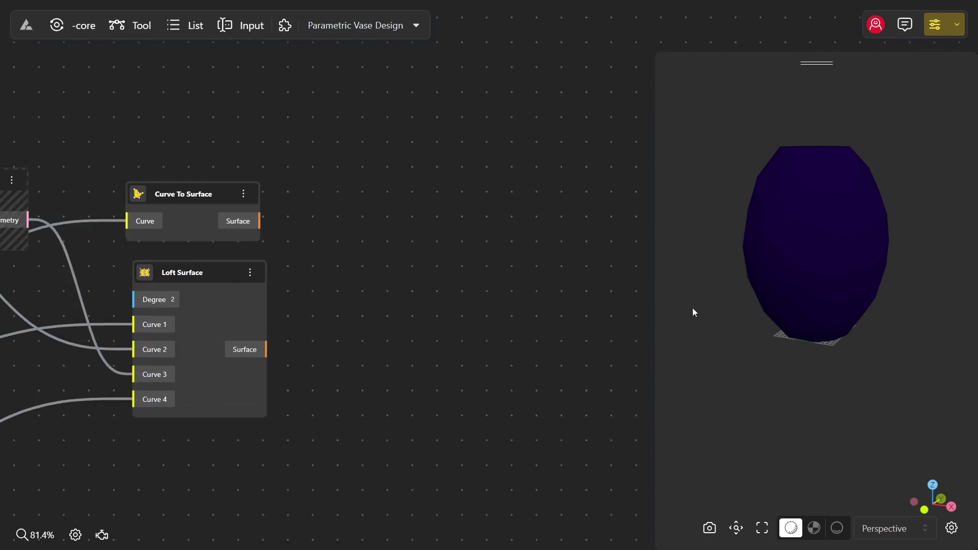
{"action": "left_click_drag", "start_coordinate": [692, 312], "coordinate": [797, 324]}
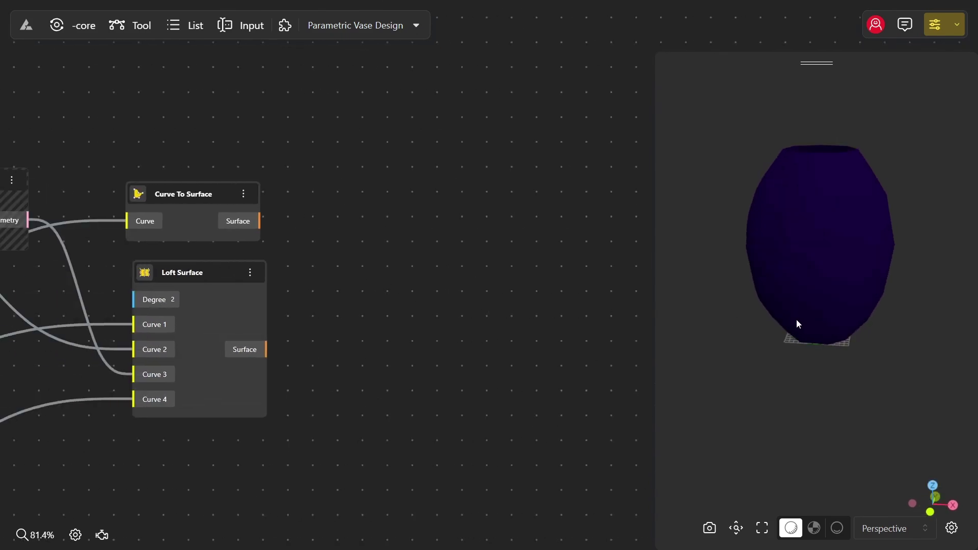
Step: Add a Diamond Panel node and feed the Loft Surface into its Surface input
{"action": "double_click", "coordinate": [316, 292]}
{"action": "type", "text": "d"}
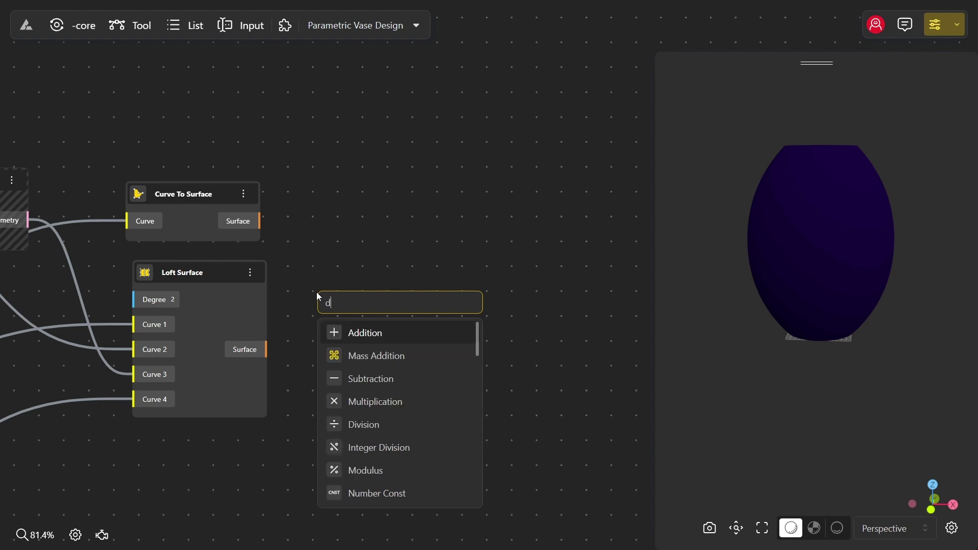
{"action": "type", "text": "iamon"}
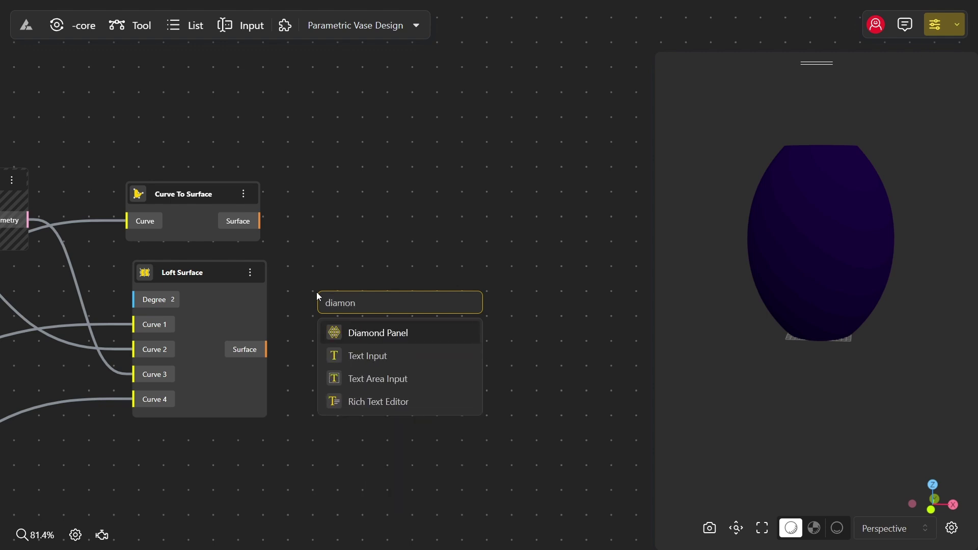
{"action": "left_click", "coordinate": [359, 332]}
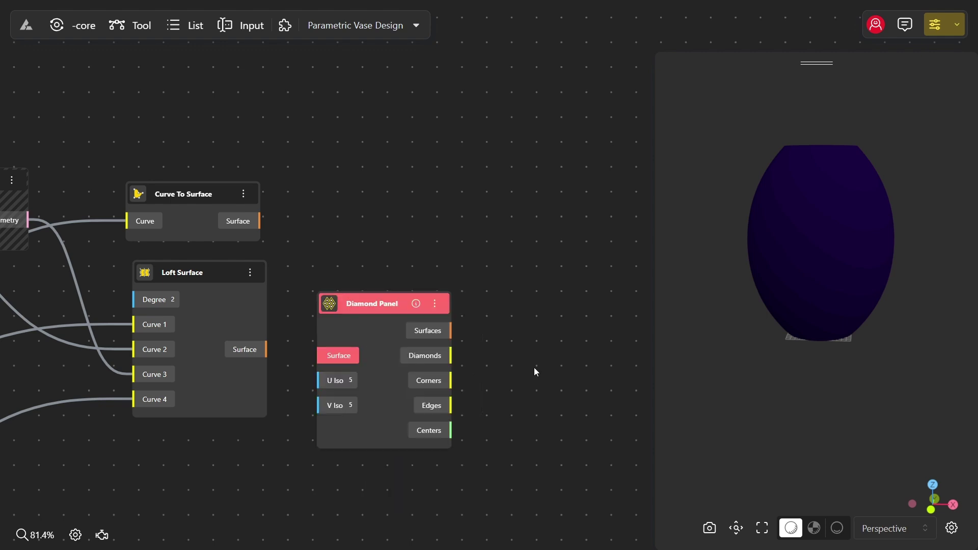
{"action": "left_click_drag", "start_coordinate": [534, 367], "coordinate": [549, 273]}
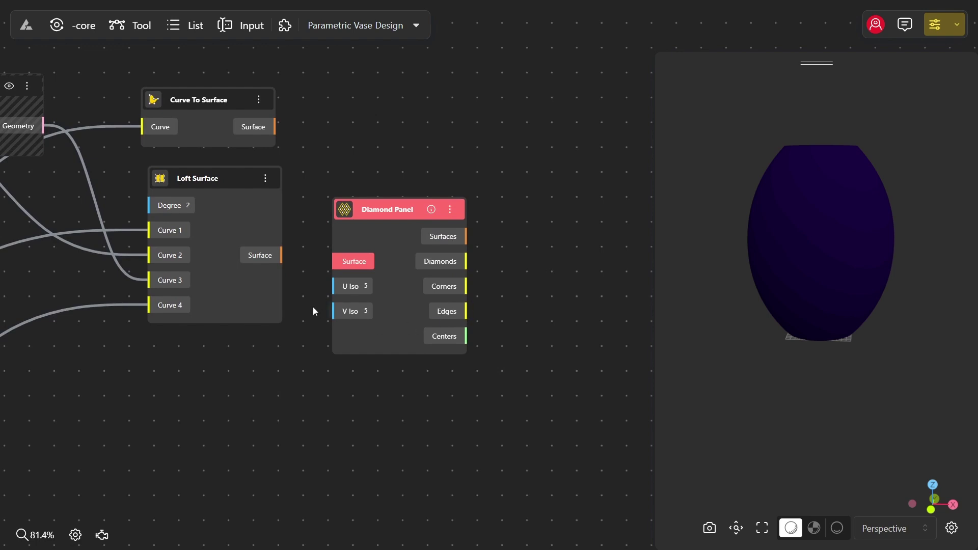
{"action": "left_click_drag", "start_coordinate": [282, 255], "coordinate": [336, 261]}
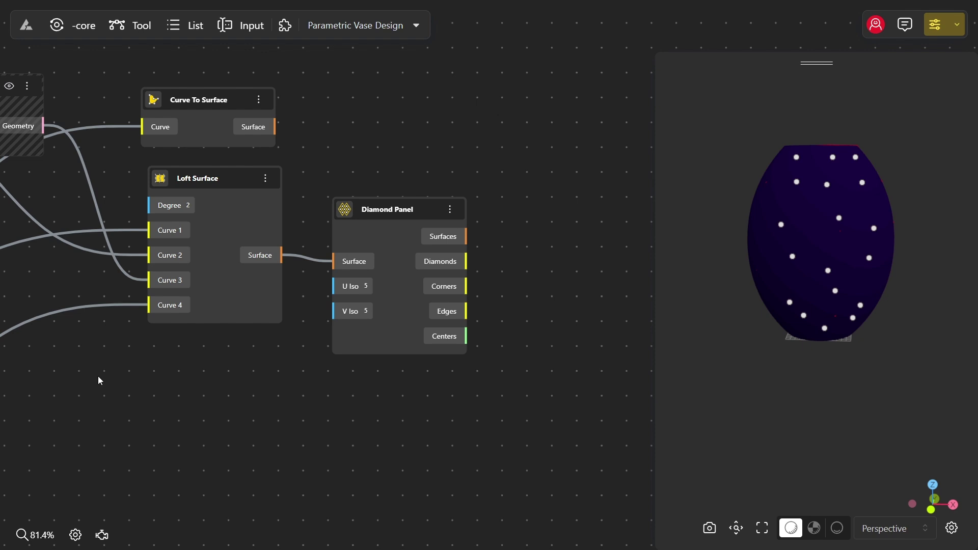
Step: Add a Range Input slider with value 10 and name it Count X
{"action": "double_click", "coordinate": [174, 383]}
{"action": "type", "text": "10"}
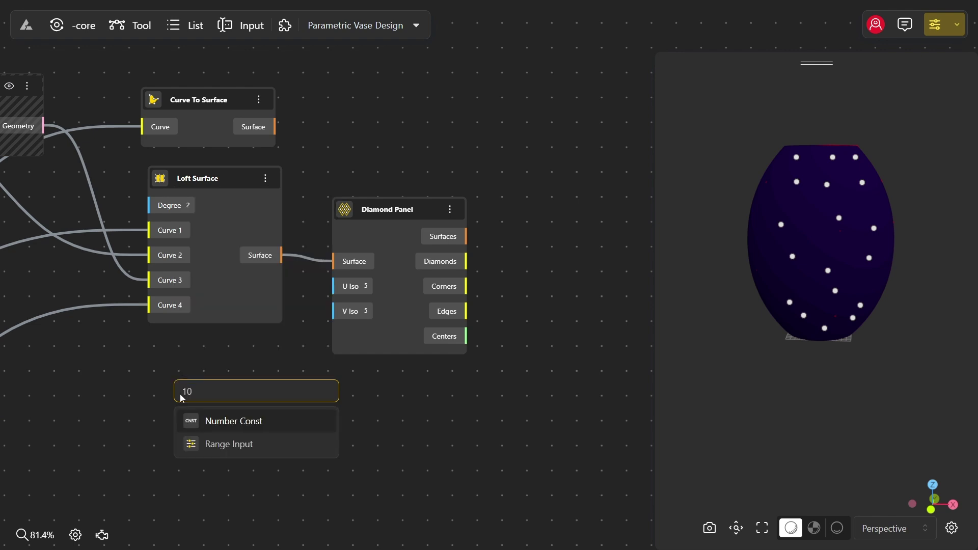
{"action": "left_click", "coordinate": [198, 446]}
{"action": "double_click", "coordinate": [216, 396]}
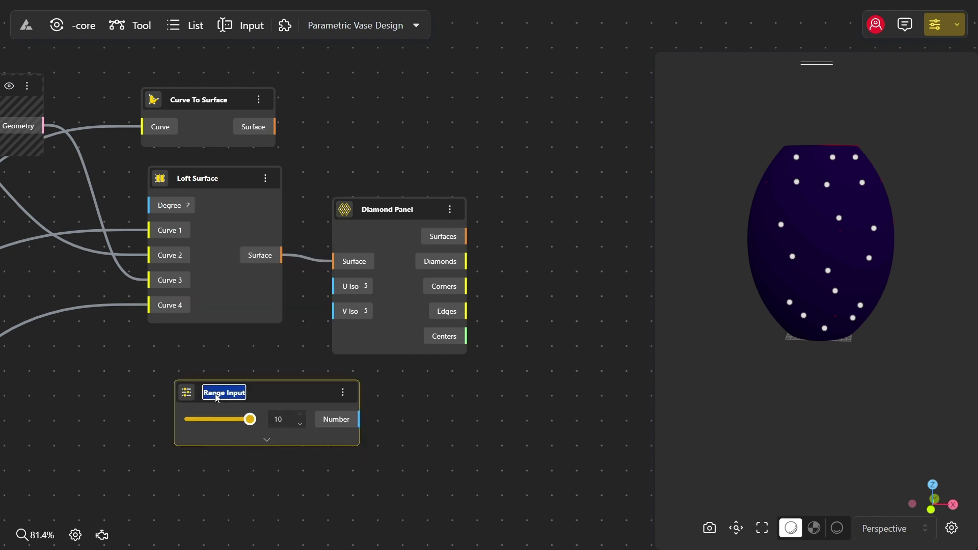
{"action": "type", "text": "Count X"}
{"action": "left_click", "coordinate": [265, 439]}
Step: Set Count X's range to 10–25 and link it to Diamond Panel's U Iso
{"action": "left_click", "coordinate": [268, 444]}
{"action": "type", "text": "10"}
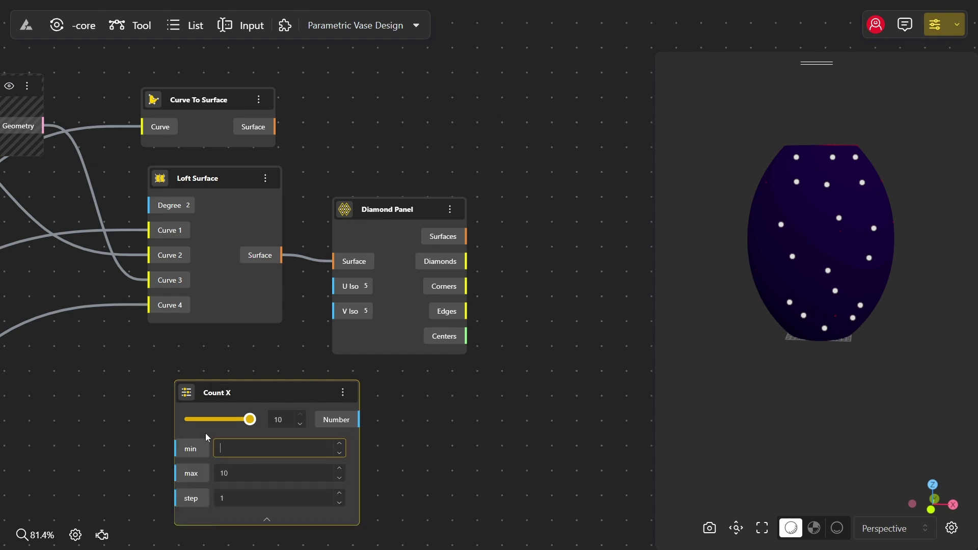
{"action": "left_click", "coordinate": [233, 471]}
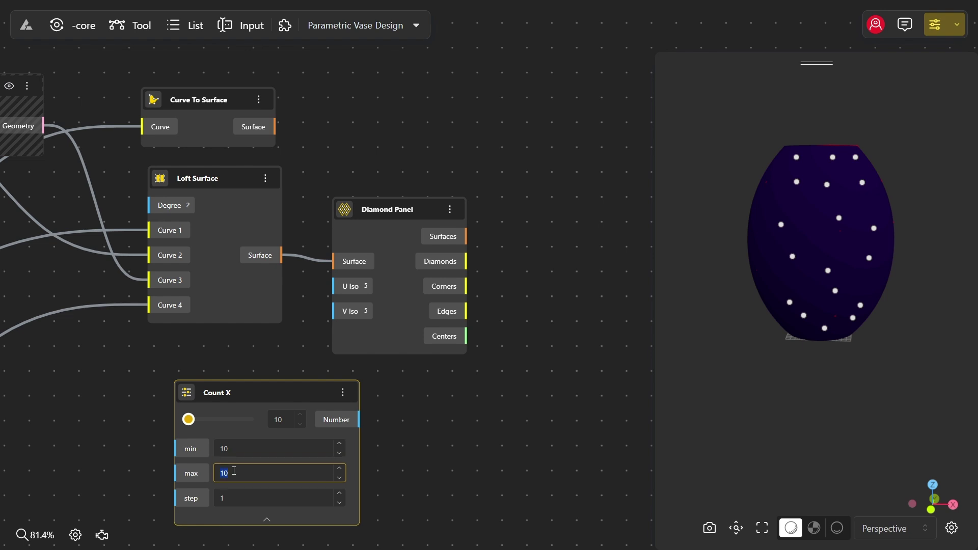
{"action": "type", "text": "25"}
{"action": "left_click", "coordinate": [267, 522]}
{"action": "left_click_drag", "start_coordinate": [252, 407], "coordinate": [193, 368]}
{"action": "left_click_drag", "start_coordinate": [302, 381], "coordinate": [334, 286]}
{"action": "left_click", "coordinate": [119, 439]}
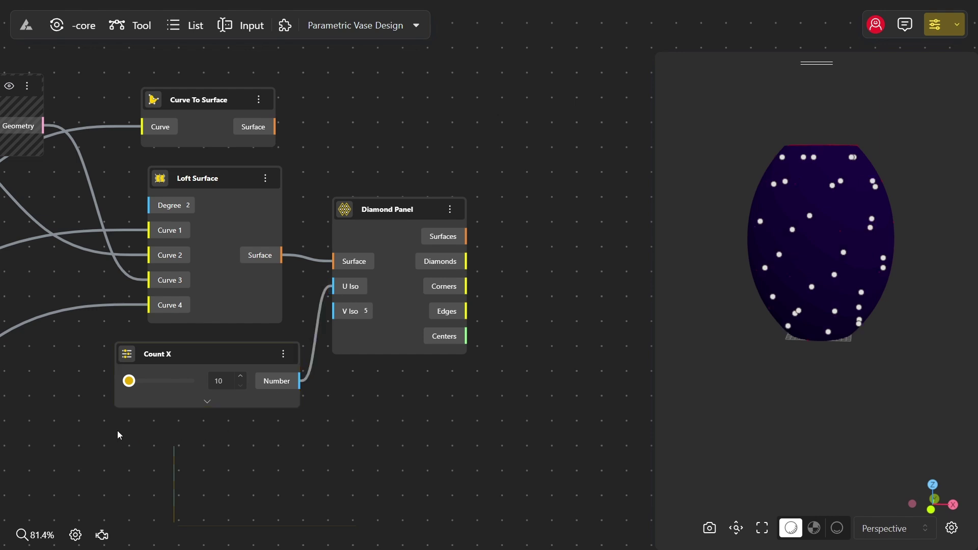
Step: Add a second Range Input slider with value 3 named Count Y
{"action": "double_click", "coordinate": [117, 434]}
{"action": "type", "text": "3"}
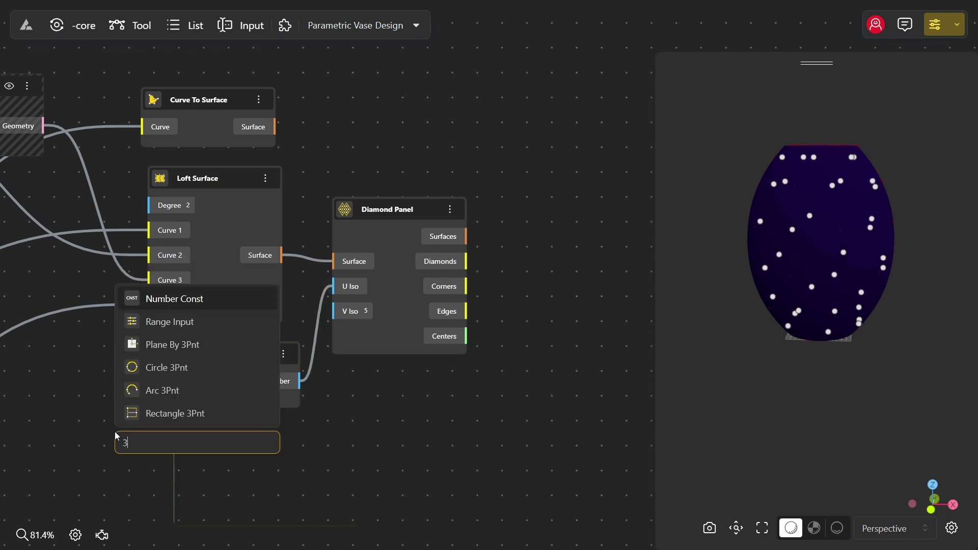
{"action": "left_click", "coordinate": [168, 330]}
{"action": "double_click", "coordinate": [159, 444]}
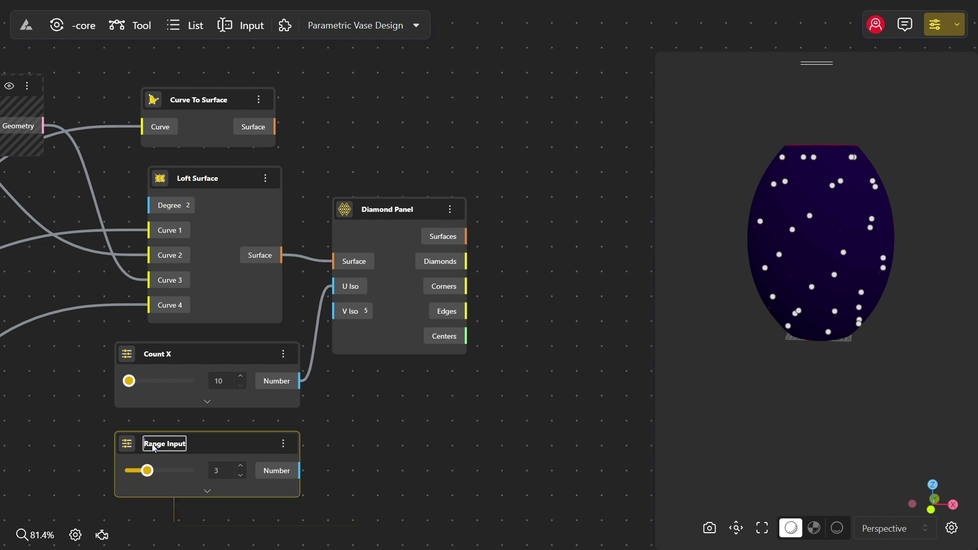
{"action": "type", "text": "count Y"}
{"action": "left_click", "coordinate": [362, 418]}
Step: Set Count Y's minimum to 3 and link it to Diamond Panel's V Iso
{"action": "scroll", "coordinate": [362, 418], "scroll_direction": "down", "scroll_amount": 2}
{"action": "left_click", "coordinate": [188, 396]}
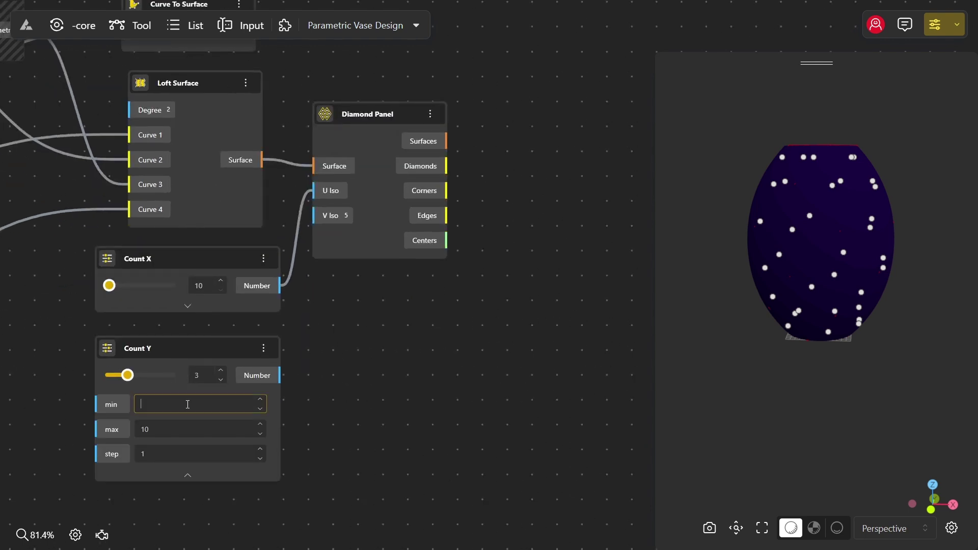
{"action": "left_click", "coordinate": [188, 404]}
{"action": "type", "text": "3"}
{"action": "left_click", "coordinate": [328, 360]}
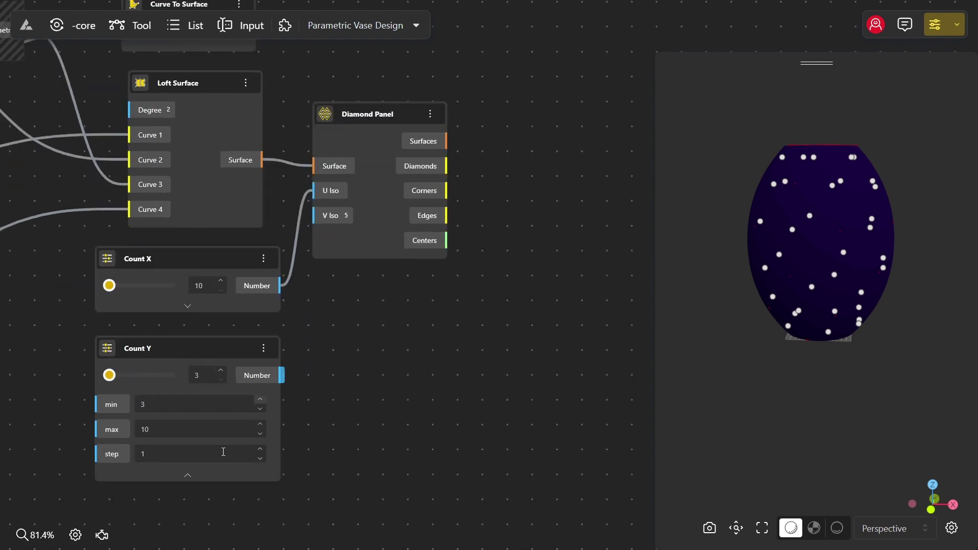
{"action": "left_click", "coordinate": [188, 475]}
{"action": "mouse_move", "coordinate": [281, 374]}
{"action": "left_mouse_down"}
{"action": "mouse_move", "coordinate": [331, 218]}
{"action": "mouse_move", "coordinate": [393, 251]}
{"action": "left_mouse_up"}
Step: Rearrange Diamond Panel and the two count sliders on the canvas
{"action": "left_click_drag", "start_coordinate": [71, 219], "coordinate": [305, 428]}
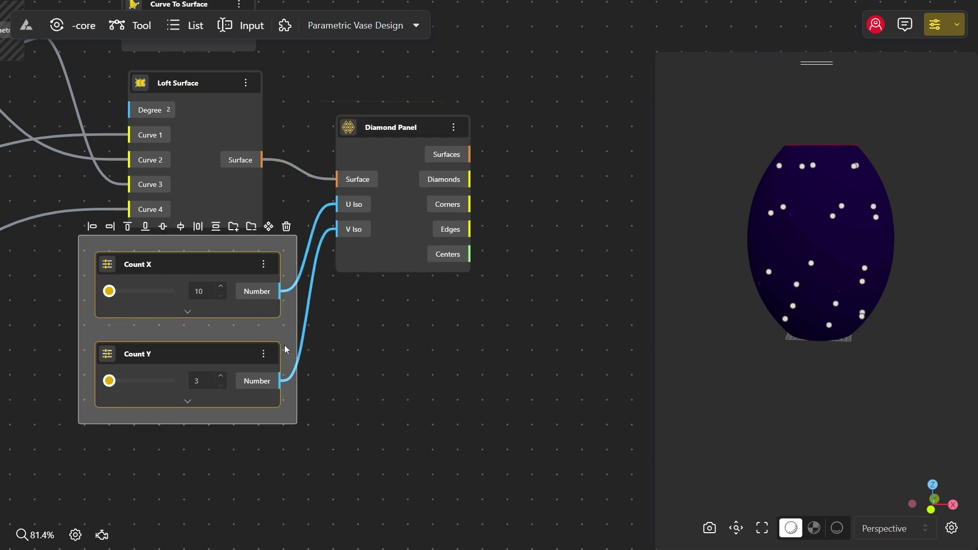
{"action": "left_click_drag", "start_coordinate": [284, 349], "coordinate": [278, 413]}
{"action": "left_click", "coordinate": [231, 243]}
{"action": "left_click_drag", "start_coordinate": [269, 233], "coordinate": [207, 360]}
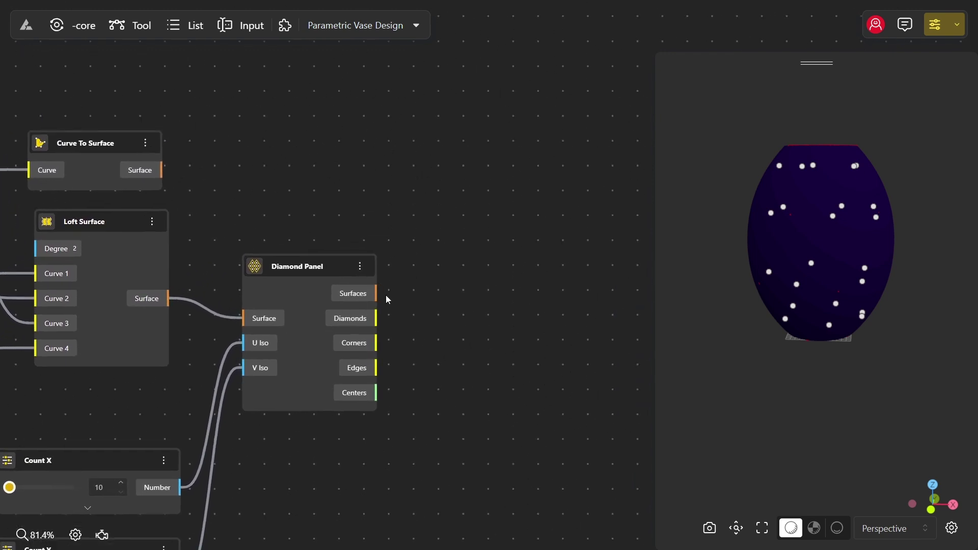
Step: Add a Pipe of radius 3 fed by the Diamonds, Corners and Edges curves
{"action": "double_click", "coordinate": [424, 283]}
{"action": "type", "text": "pipe"}
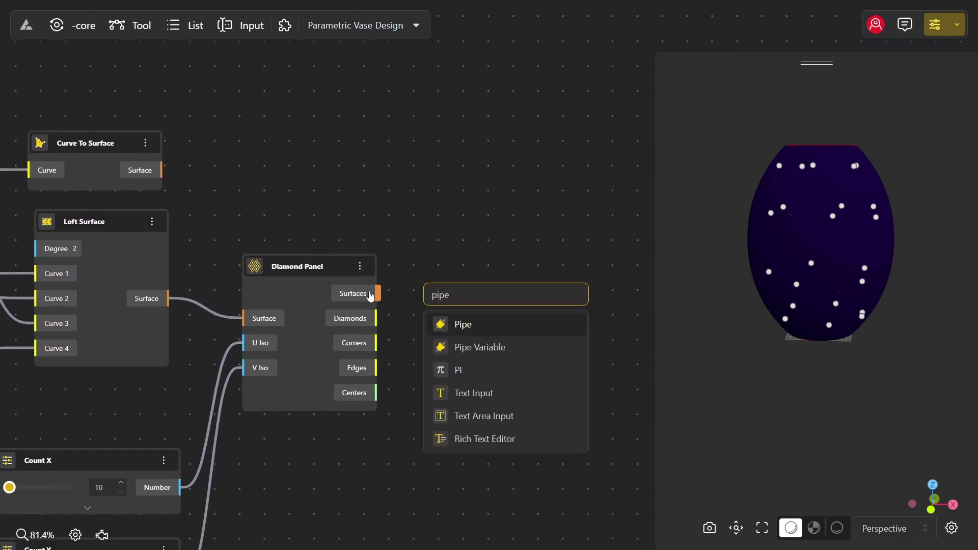
{"action": "left_click", "coordinate": [463, 324]}
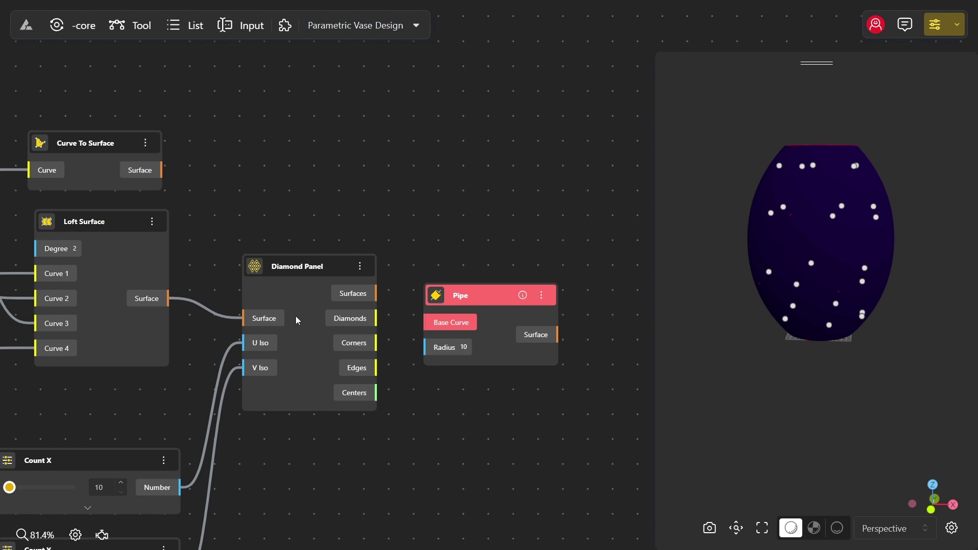
{"action": "left_click_drag", "start_coordinate": [377, 293], "coordinate": [422, 323]}
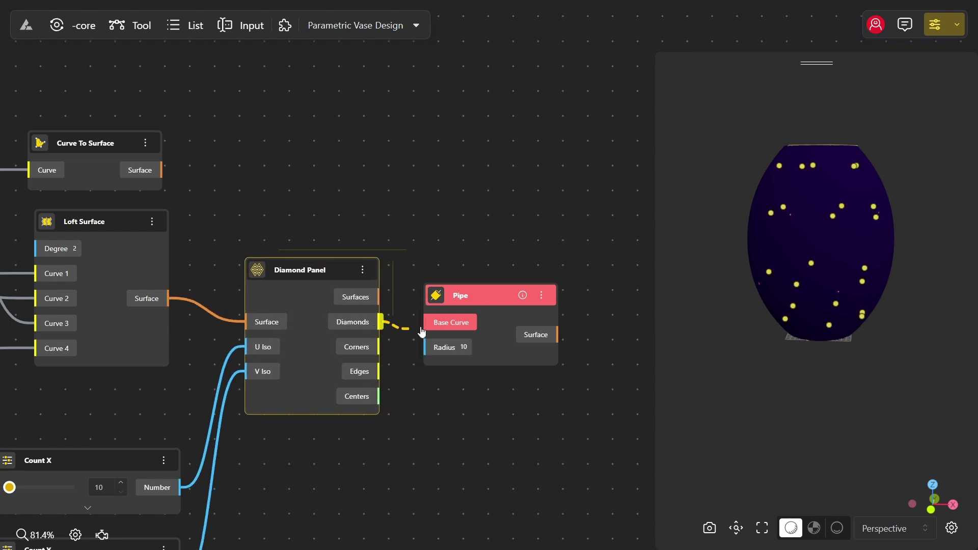
{"action": "left_click_drag", "start_coordinate": [379, 346], "coordinate": [422, 322]}
{"action": "left_click_drag", "start_coordinate": [379, 371], "coordinate": [429, 327]}
{"action": "left_click", "coordinate": [464, 346]}
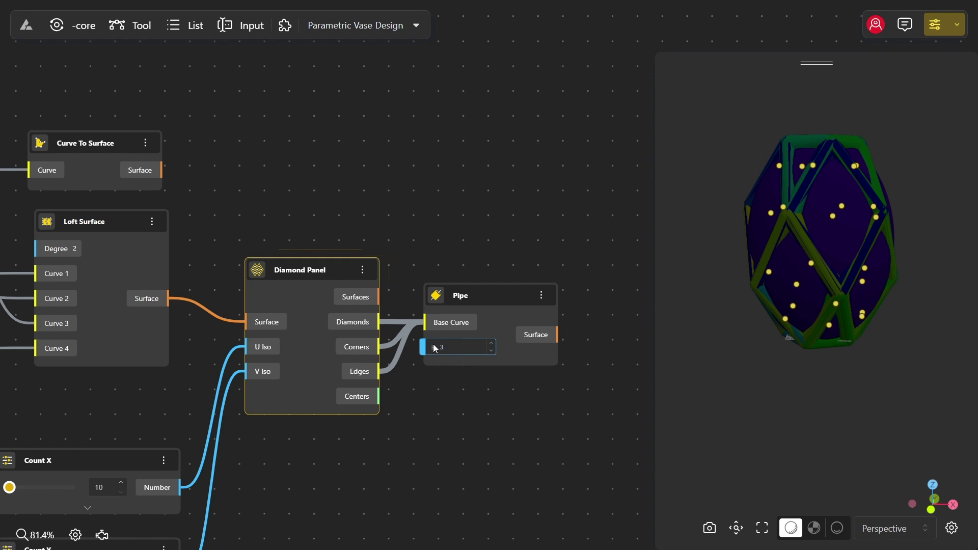
{"action": "left_click", "coordinate": [501, 275]}
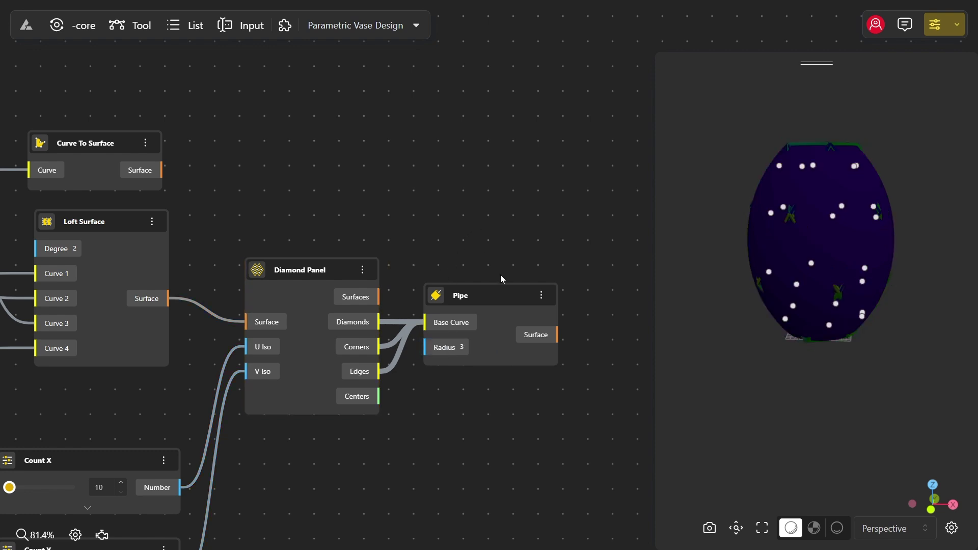
{"action": "left_click_drag", "start_coordinate": [487, 306], "coordinate": [485, 317]}
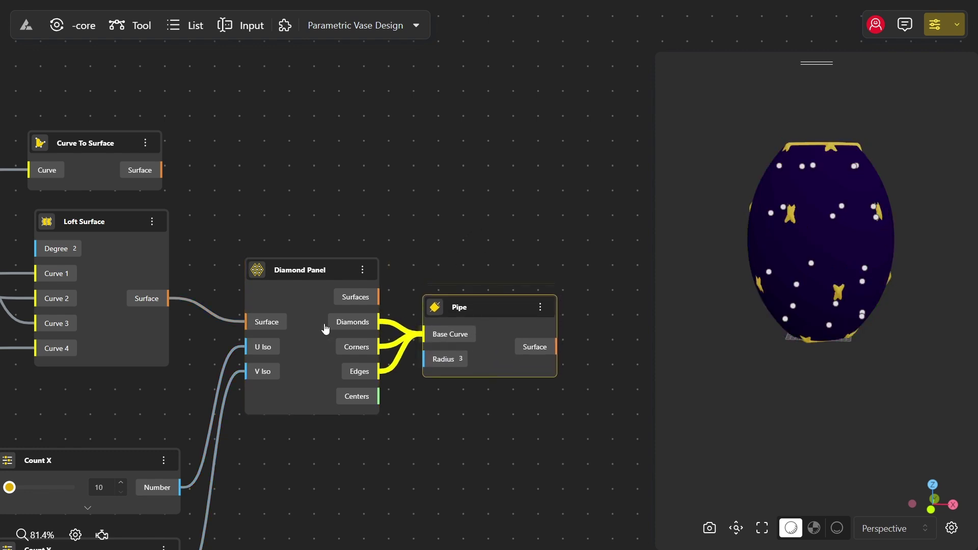
Step: Hide the Diamond Panel and Loft Surface previews
{"action": "right_click", "coordinate": [312, 297]}
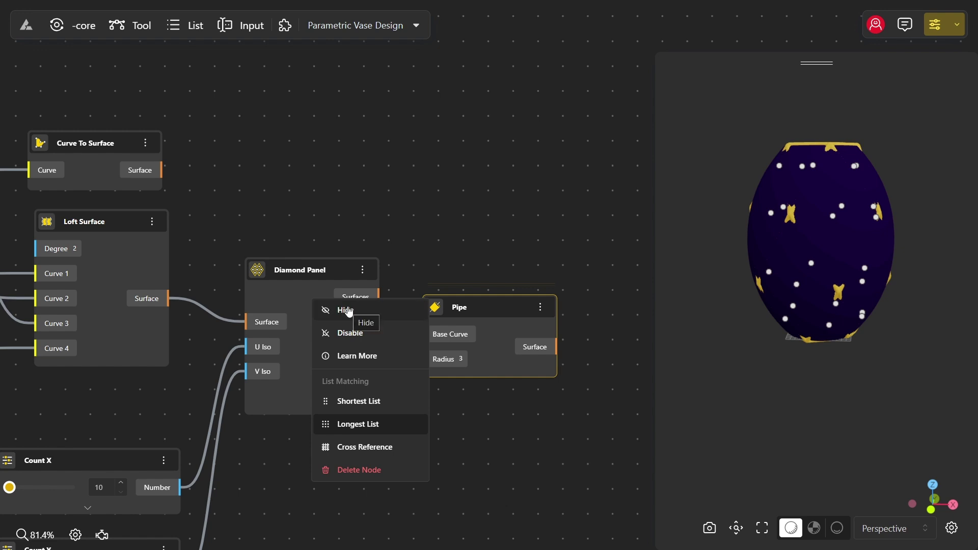
{"action": "left_click", "coordinate": [348, 311]}
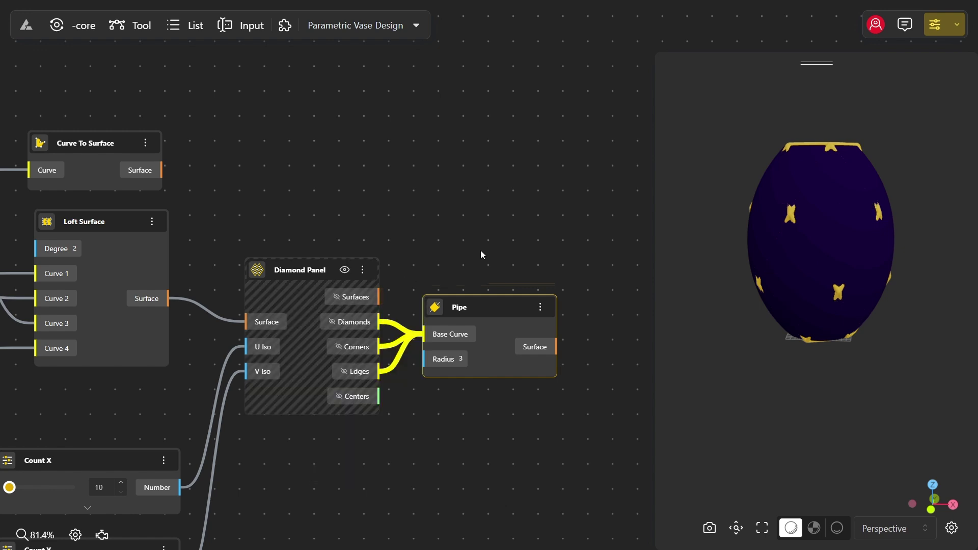
{"action": "left_click_drag", "start_coordinate": [481, 249], "coordinate": [427, 264]}
{"action": "right_click", "coordinate": [84, 257]}
{"action": "left_click", "coordinate": [108, 269]}
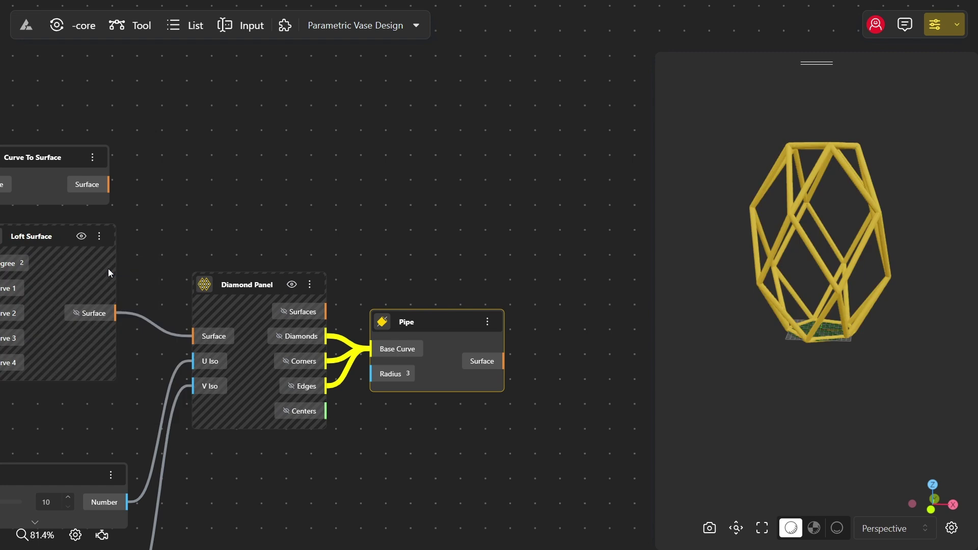
Step: Apply a white material to the cap surface, pipe frame and diamond panel surfaces
{"action": "double_click", "coordinate": [545, 256]}
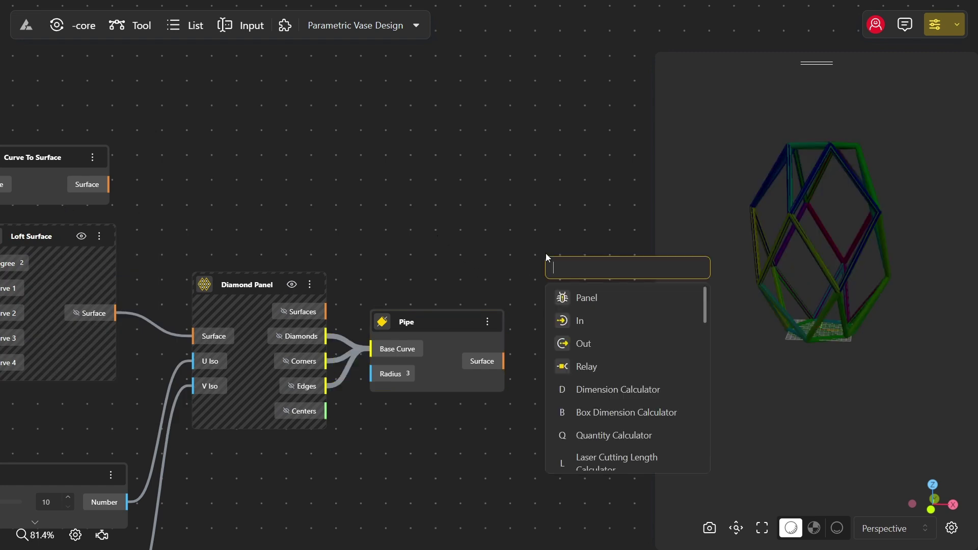
{"action": "type", "text": "appl"}
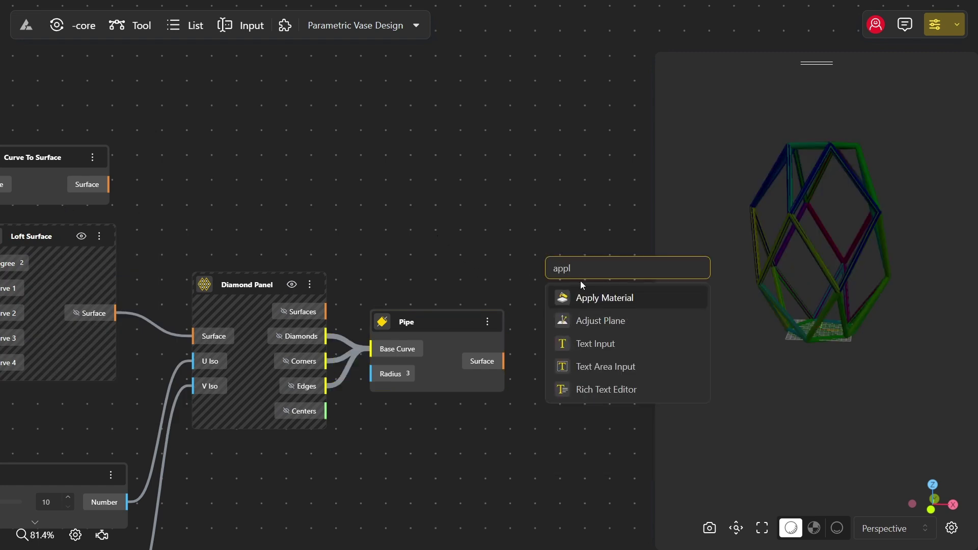
{"action": "left_click", "coordinate": [593, 301]}
{"action": "left_click_drag", "start_coordinate": [609, 269], "coordinate": [597, 191]}
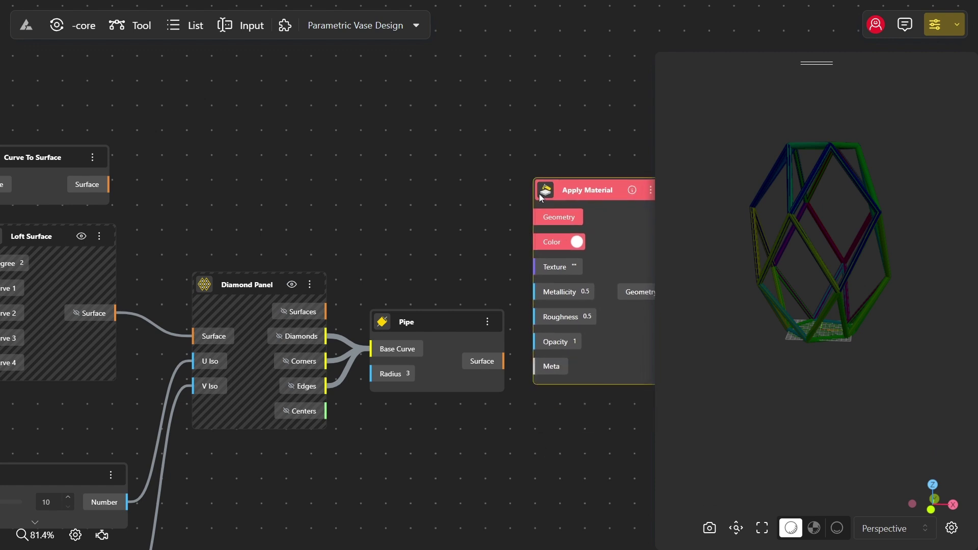
{"action": "left_click_drag", "start_coordinate": [85, 186], "coordinate": [533, 216]}
{"action": "left_click_drag", "start_coordinate": [503, 361], "coordinate": [534, 218]}
{"action": "left_click_drag", "start_coordinate": [324, 311], "coordinate": [533, 217]}
{"action": "left_click", "coordinate": [578, 243]}
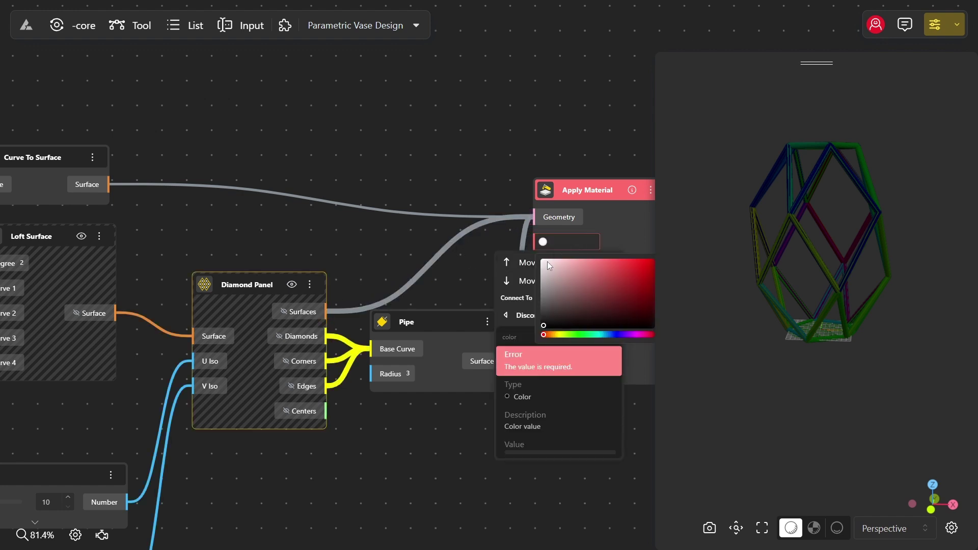
{"action": "left_click", "coordinate": [423, 248]}
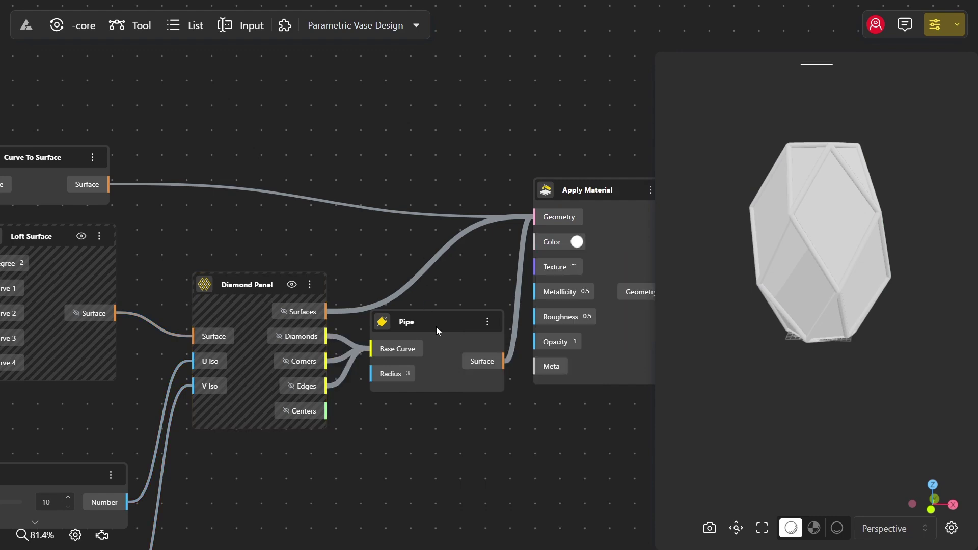